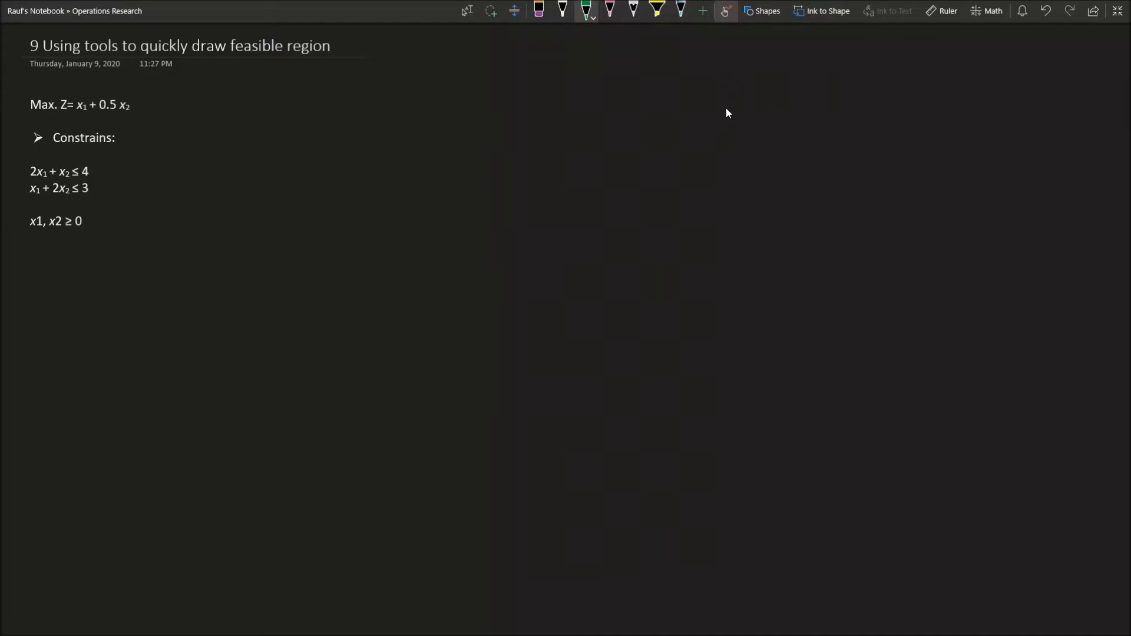
# Step: Replace the inequality signs with = in both constraints and in the x1, x2 non-negativity condition
pyautogui.moveTo(88, 172); pyautogui.dragTo(62, 176)
pyautogui.hotkey('ctrl', 'z')
pyautogui.click(467, 11)
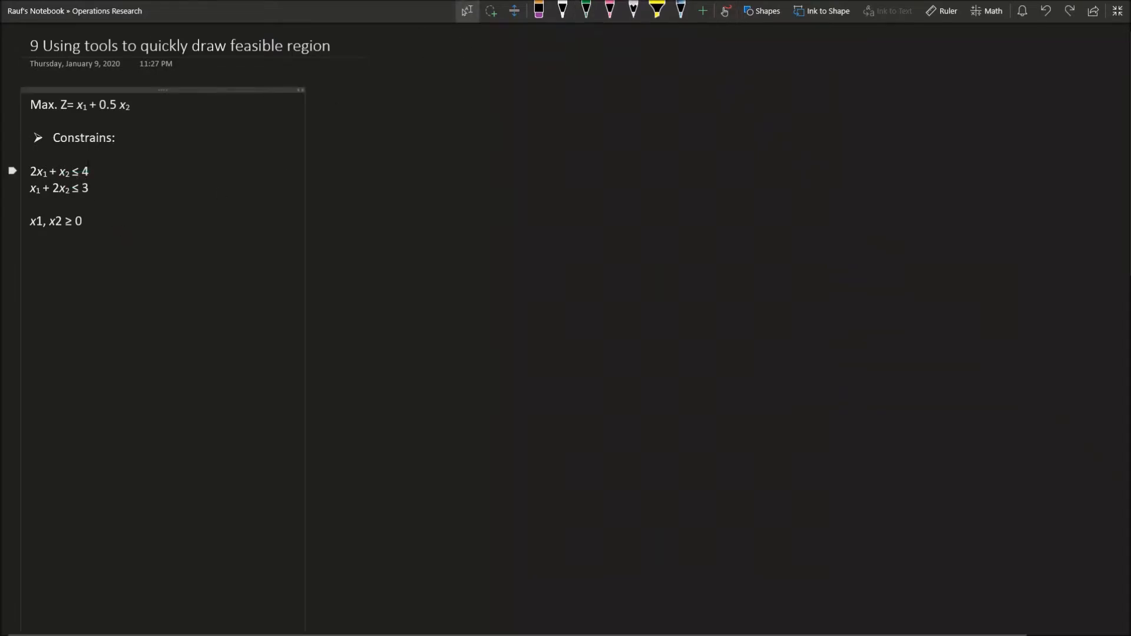
pyautogui.moveTo(92, 172); pyautogui.dragTo(33, 172)
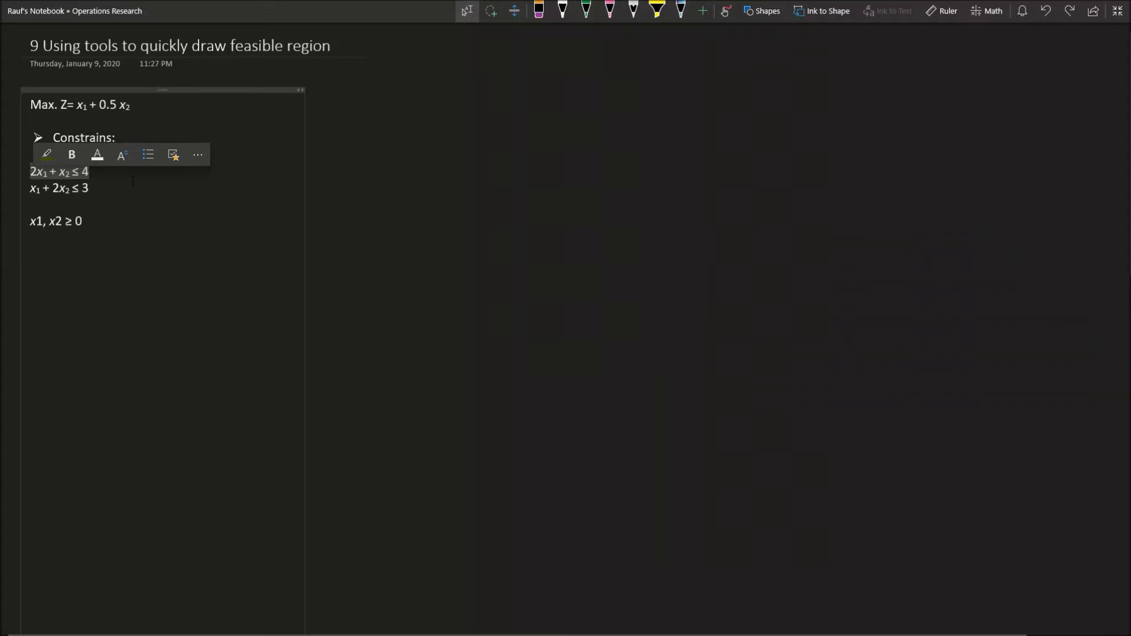
pyautogui.click(133, 181)
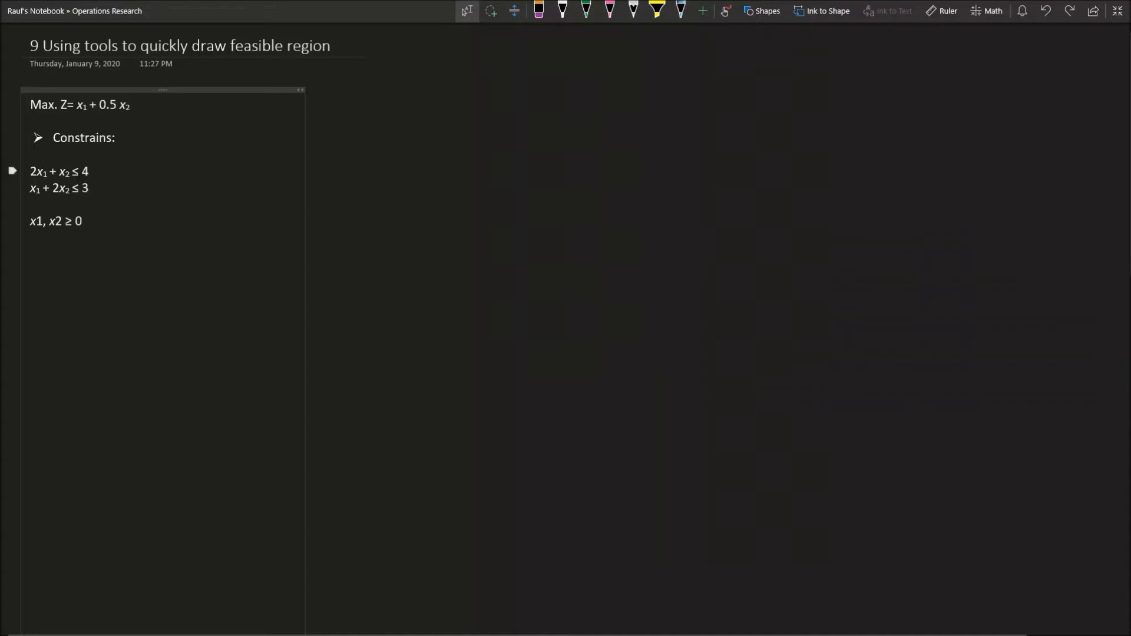
pyautogui.moveTo(79, 171); pyautogui.dragTo(72, 189)
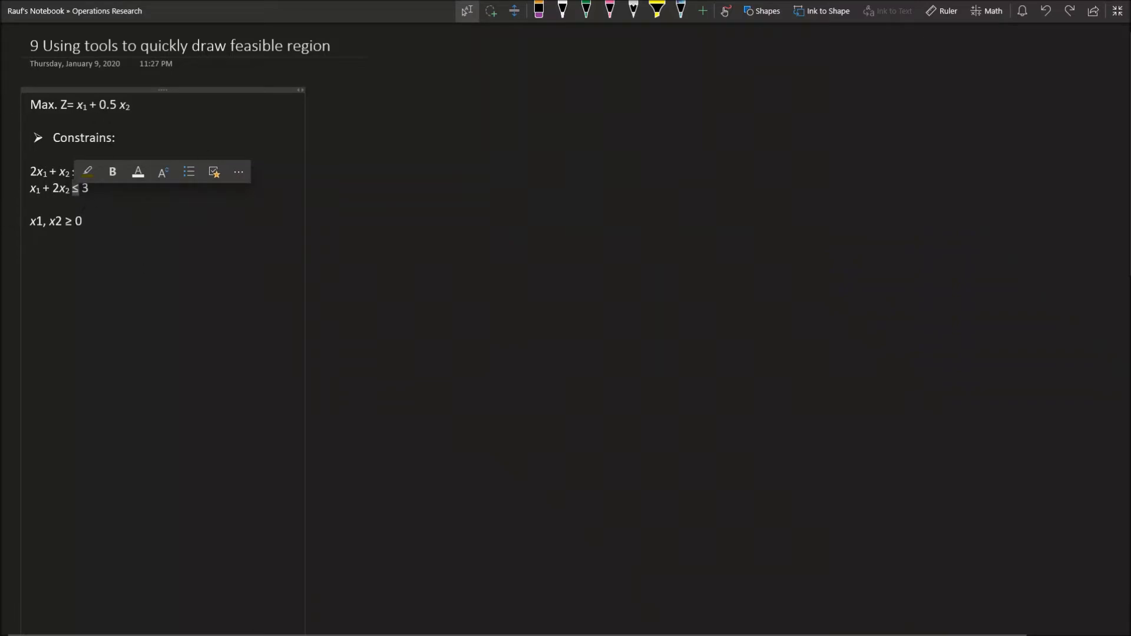
pyautogui.click(66, 171)
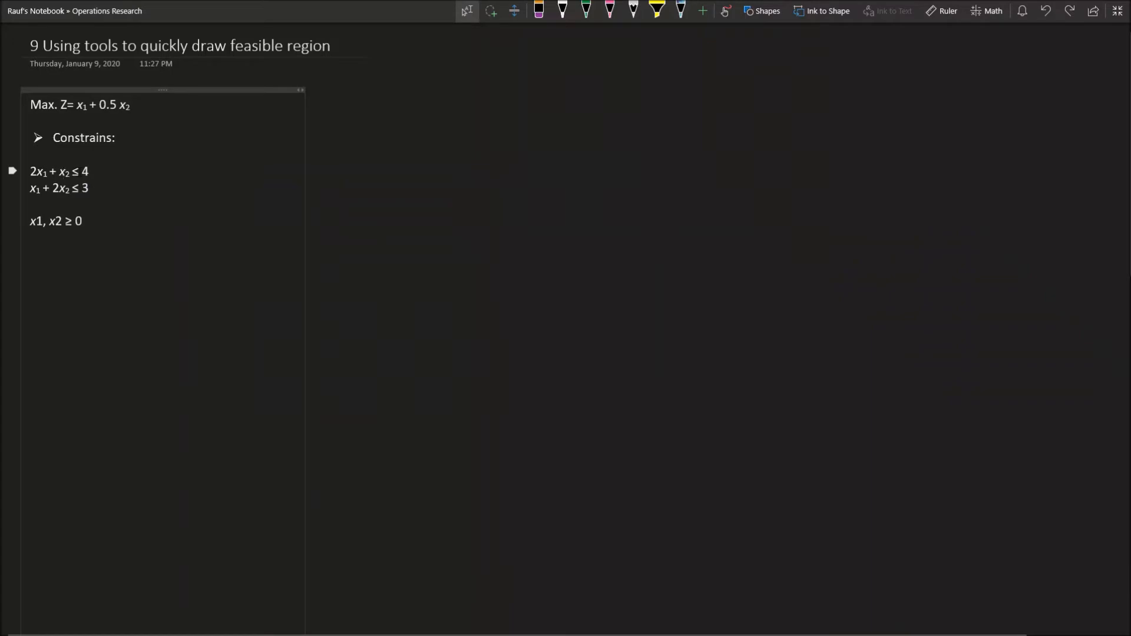
pyautogui.moveTo(80, 171); pyautogui.dragTo(72, 171)
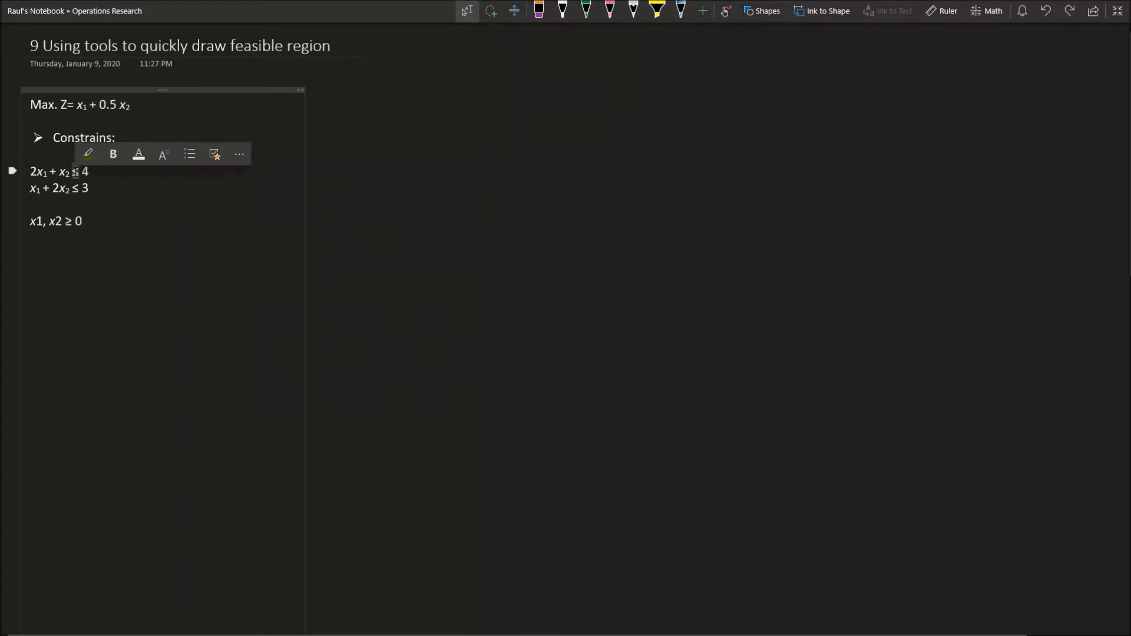
pyautogui.write('=')
pyautogui.moveTo(80, 188); pyautogui.dragTo(72, 188)
pyautogui.write('=')
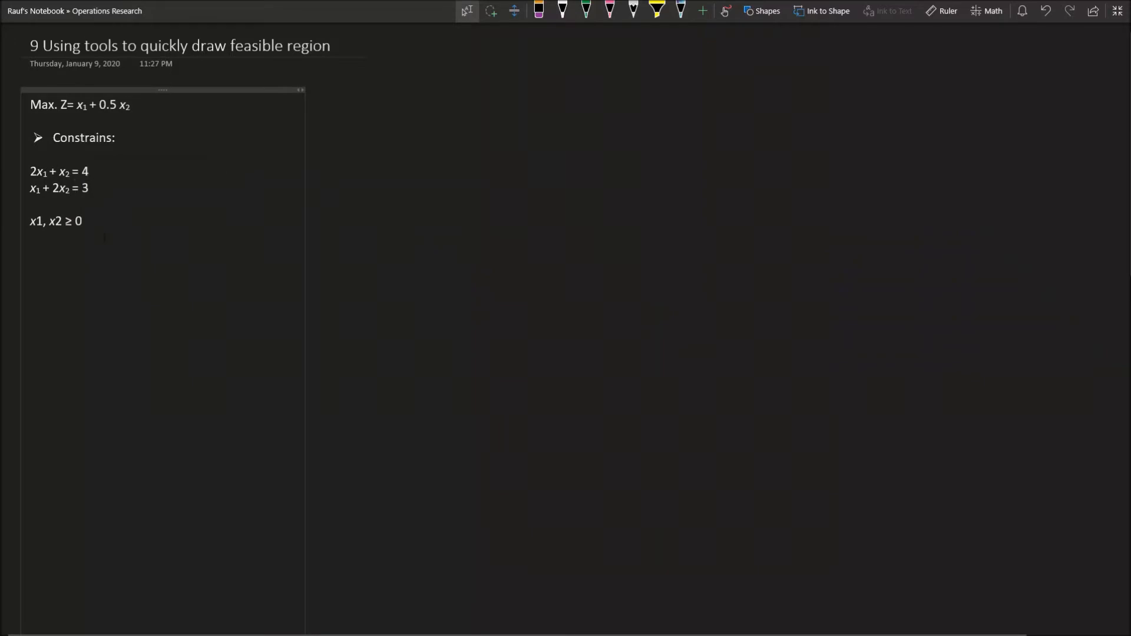
pyautogui.moveTo(76, 221); pyautogui.dragTo(65, 221)
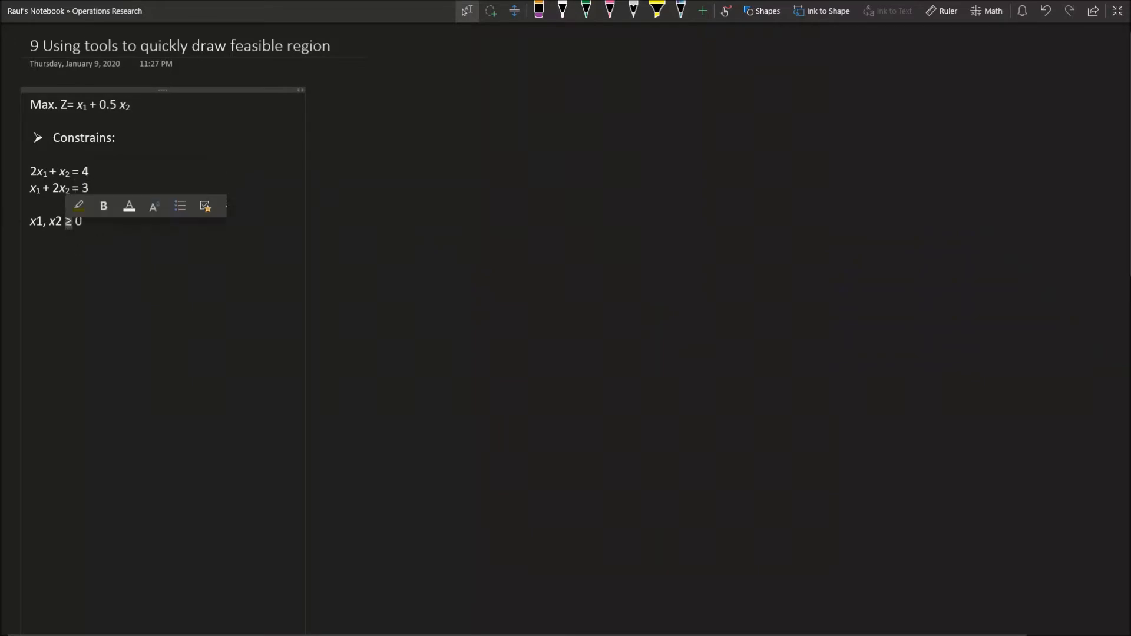
pyautogui.write('=')
pyautogui.moveTo(86, 222); pyautogui.dragTo(30, 221)
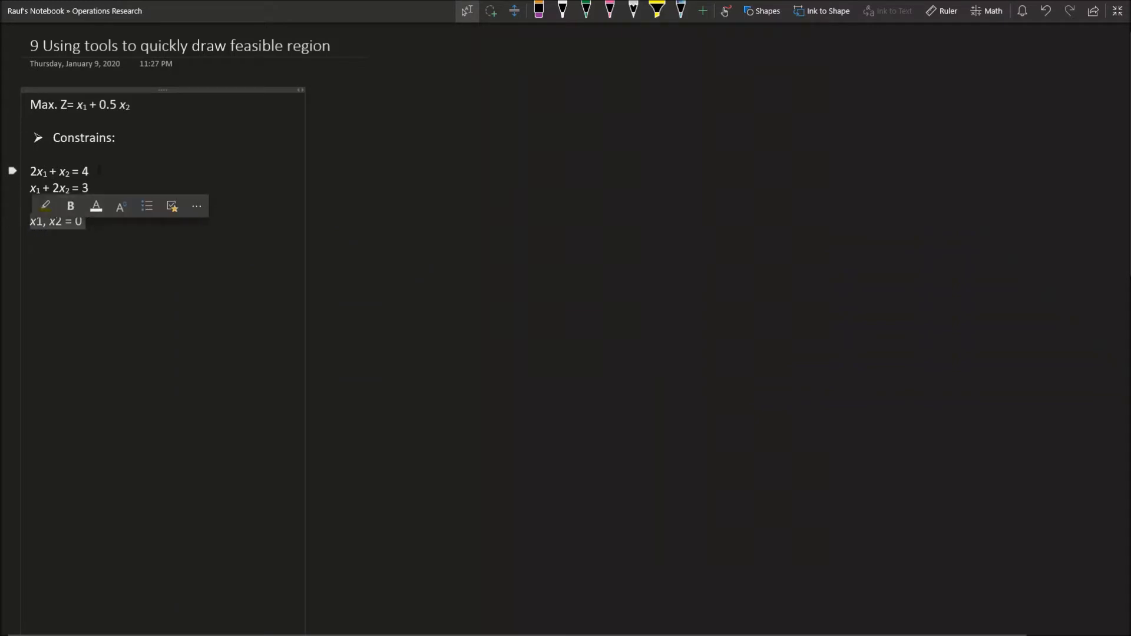
pyautogui.click(92, 188)
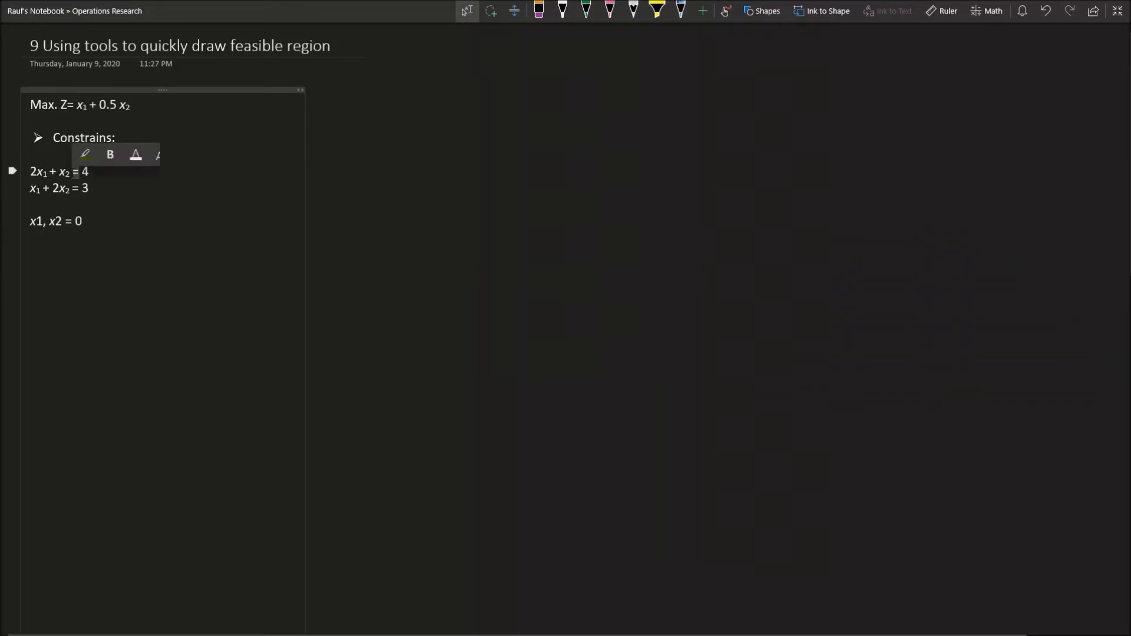
pyautogui.click(95, 245)
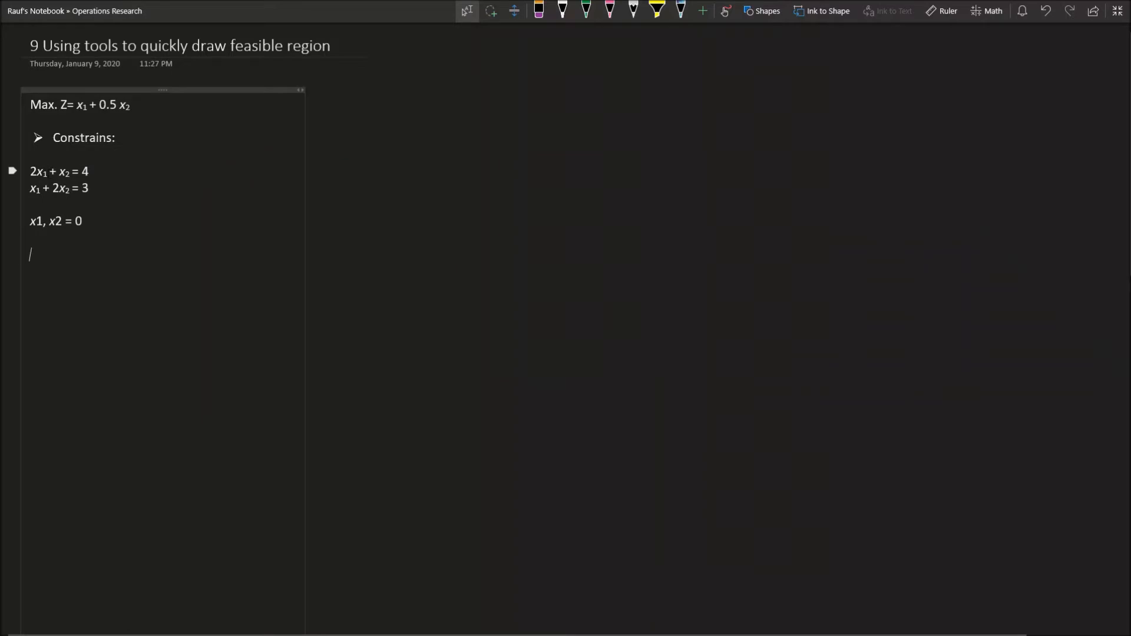
pyautogui.moveTo(47, 174)
pyautogui.mouseDown()
pyautogui.moveTo(38, 177)
pyautogui.moveTo(61, 177)
pyautogui.mouseUp()
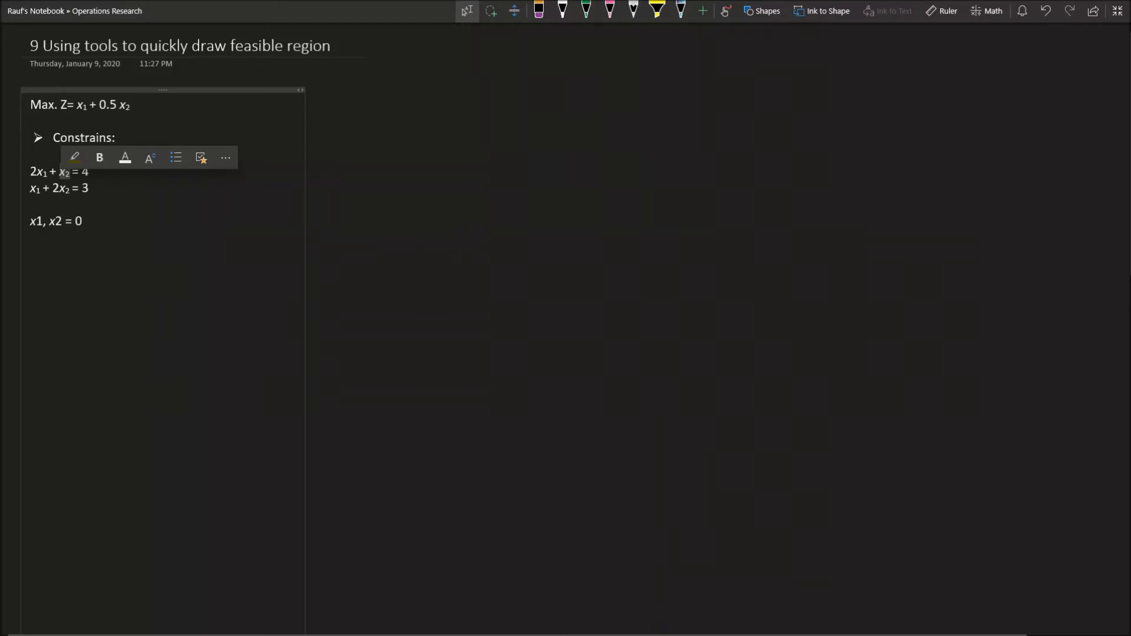
pyautogui.moveTo(49, 174); pyautogui.dragTo(39, 174)
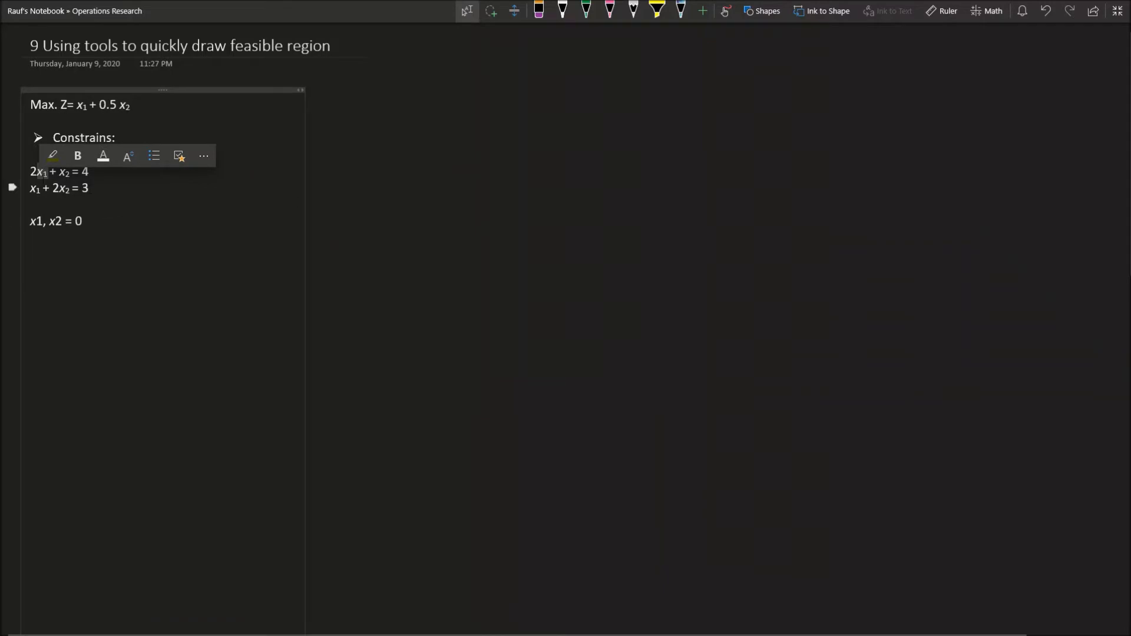
pyautogui.moveTo(30, 172); pyautogui.dragTo(89, 172)
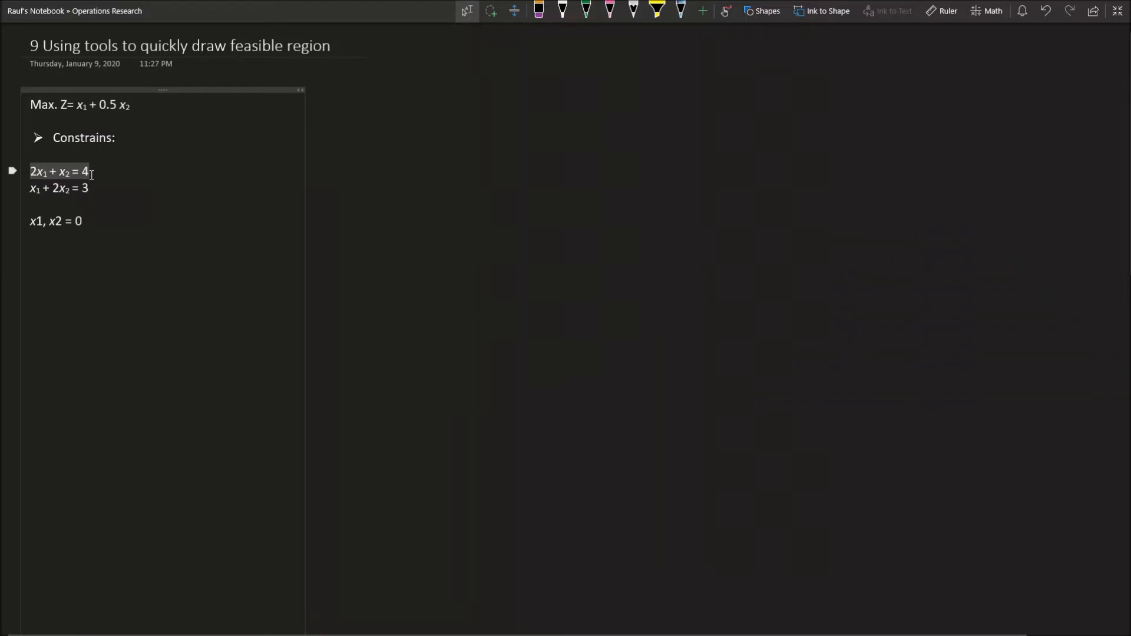
pyautogui.click(46, 171)
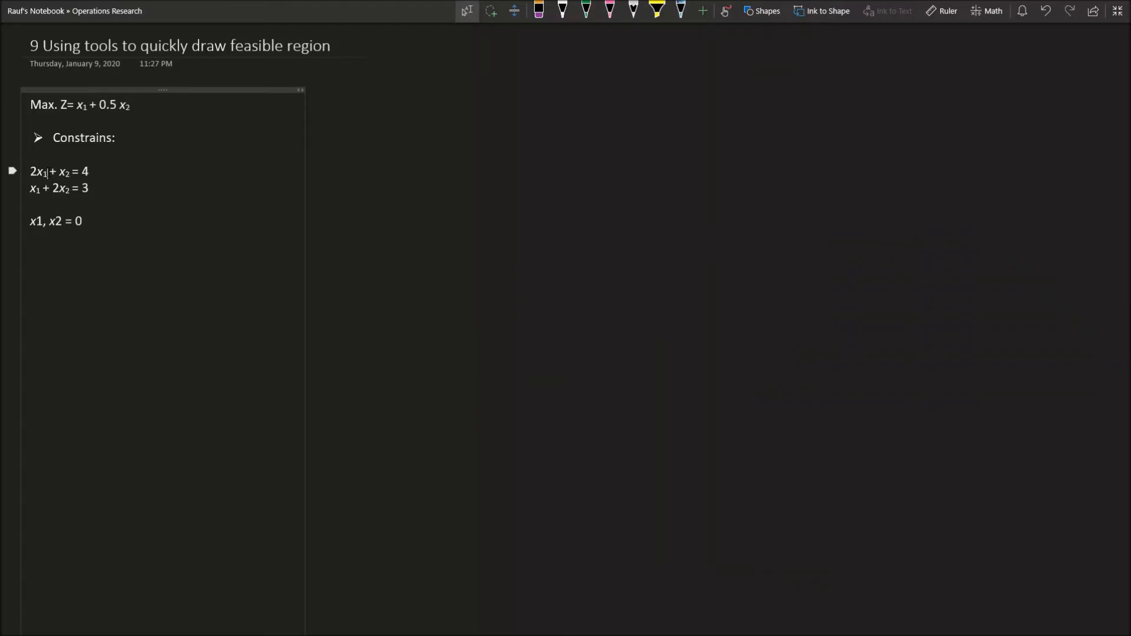
# Step: Rewrite the first constraint with x and y as its variables, so it reads 2x + y = 4
pyautogui.moveTo(48, 174); pyautogui.dragTo(38, 173)
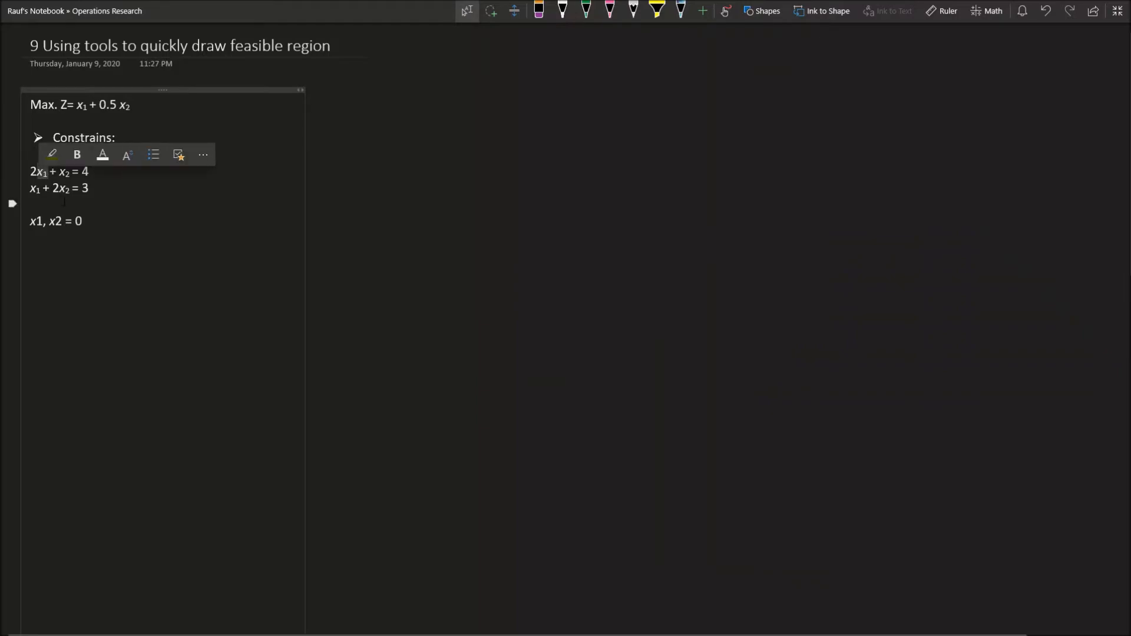
pyautogui.write('x')
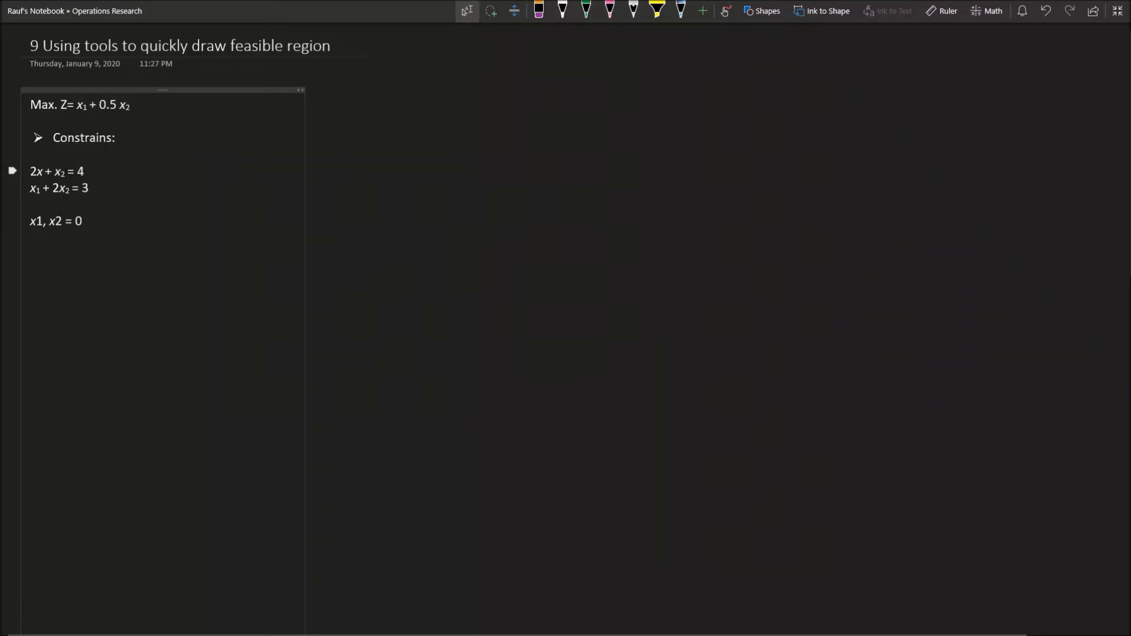
pyautogui.moveTo(66, 173); pyautogui.dragTo(59, 168)
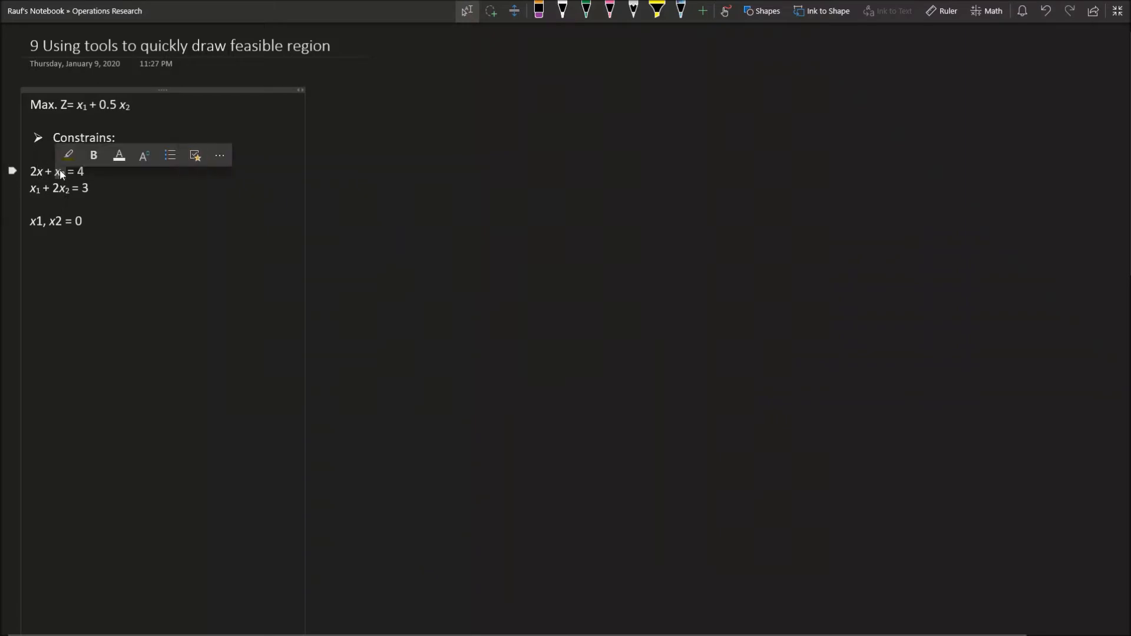
pyautogui.write('y')
# Step: Rewrite the second constraint with x and y as its variables, so it reads x + 2y = 3
pyautogui.moveTo(41, 188); pyautogui.dragTo(33, 188)
pyautogui.write('x')
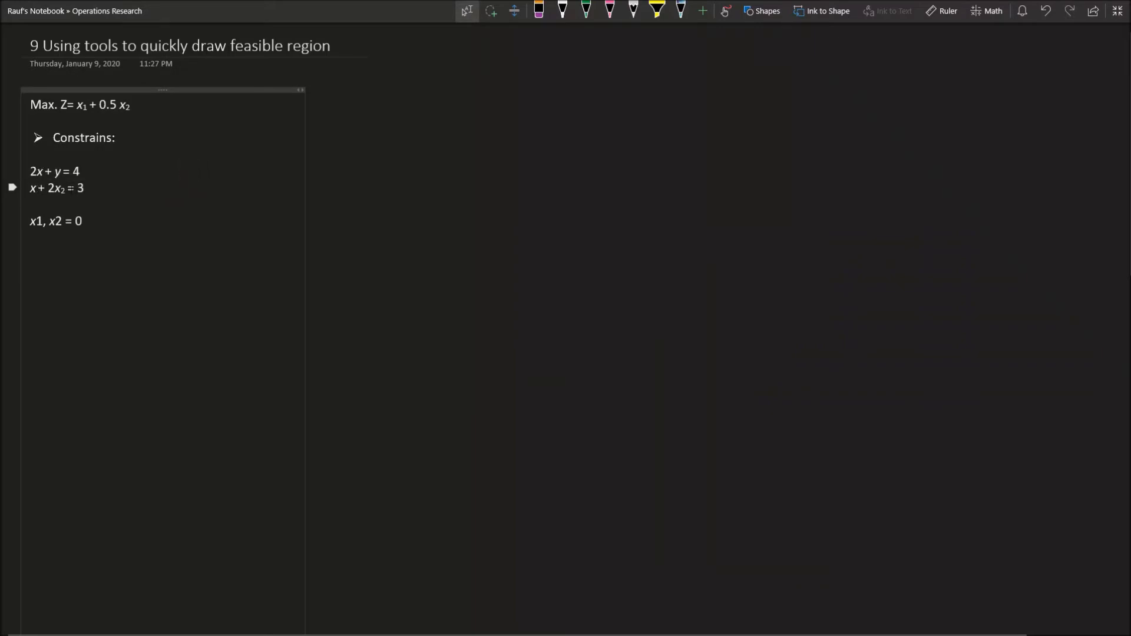
pyautogui.moveTo(67, 189); pyautogui.dragTo(55, 188)
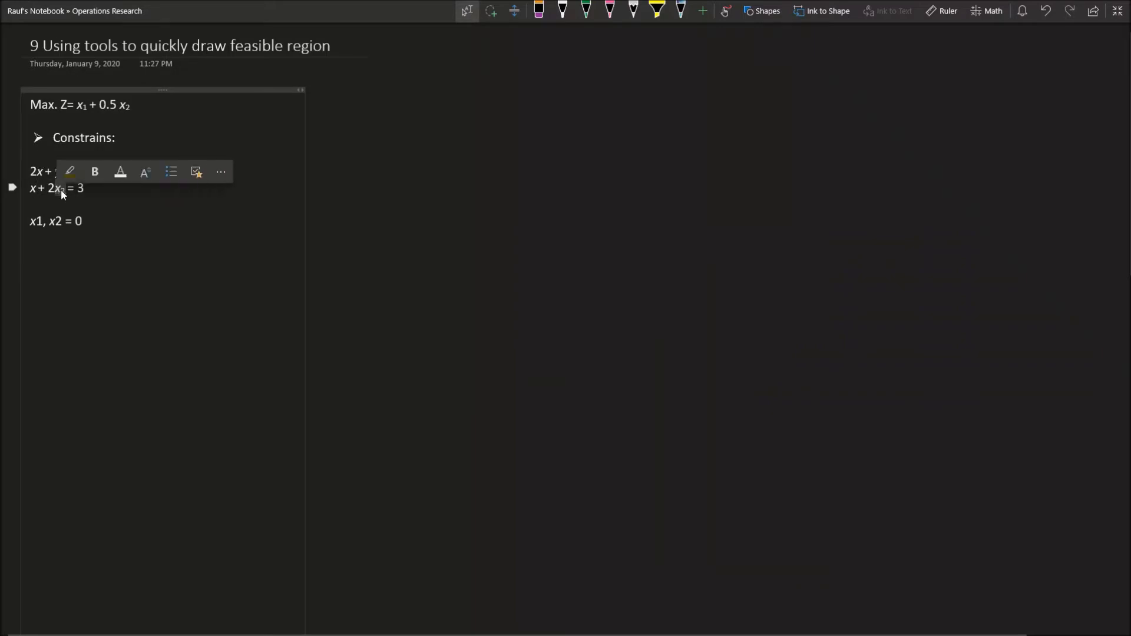
pyautogui.write('y')
pyautogui.moveTo(48, 189); pyautogui.dragTo(59, 189)
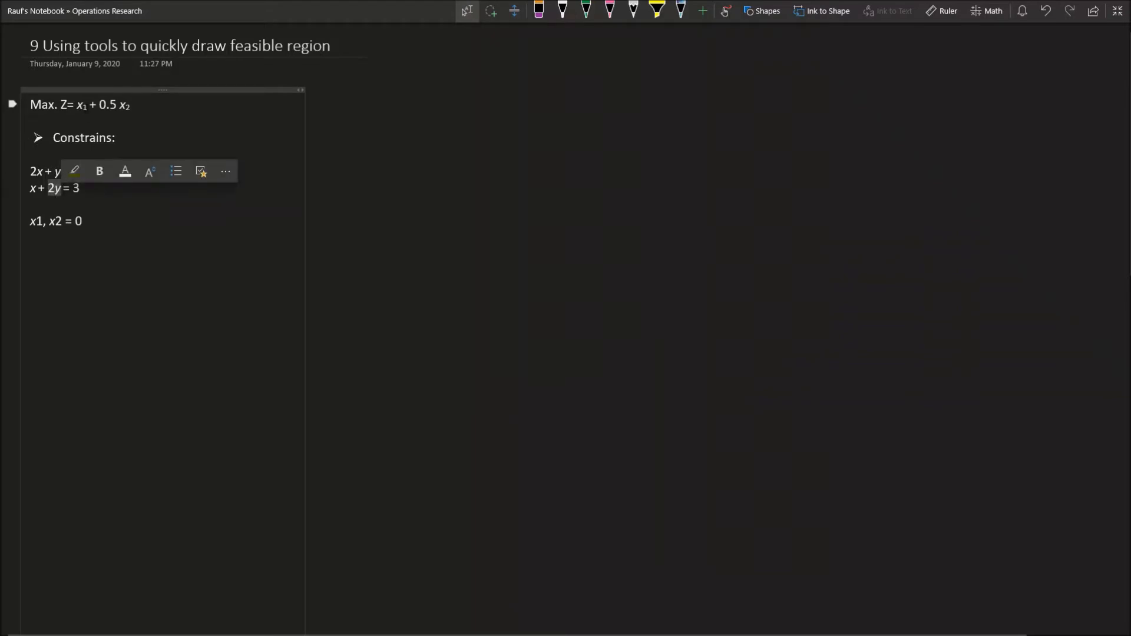
# Step: Rewrite the objective function with x and y as Z = x + 0.5 y
pyautogui.moveTo(88, 108); pyautogui.dragTo(78, 110)
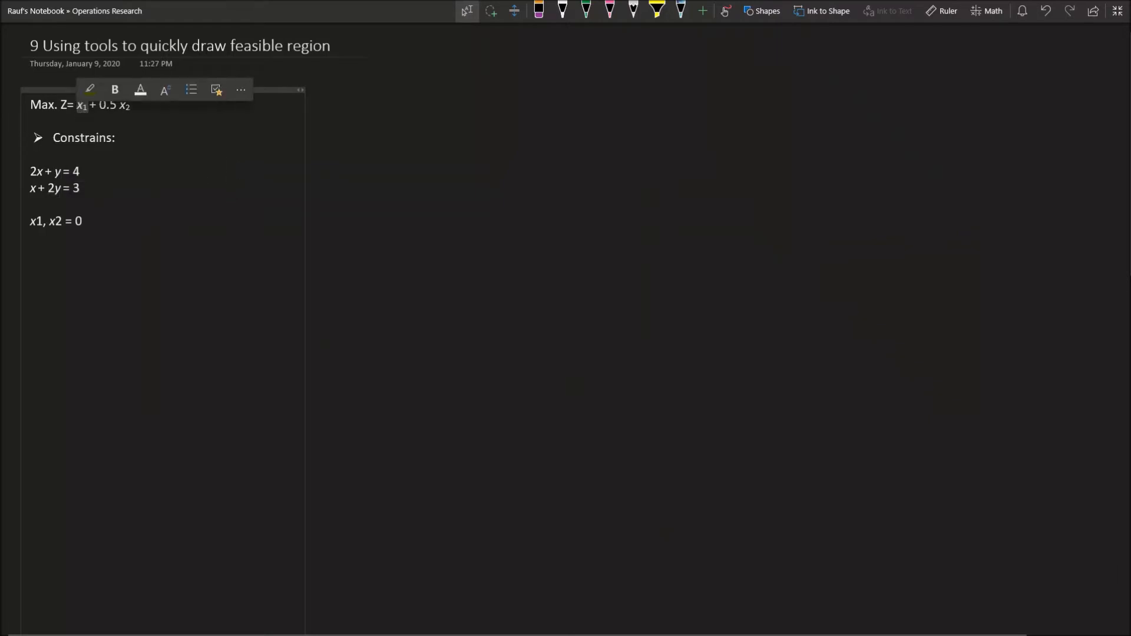
pyautogui.write('x')
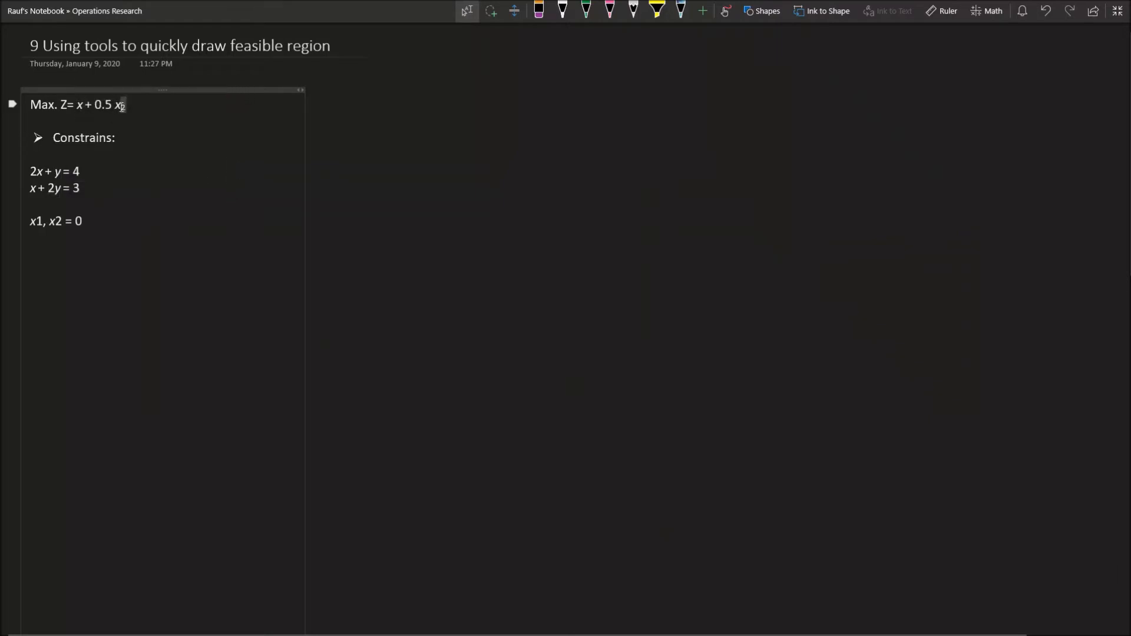
pyautogui.doubleClick(120, 111)
pyautogui.write('y')
pyautogui.doubleClick(64, 105)
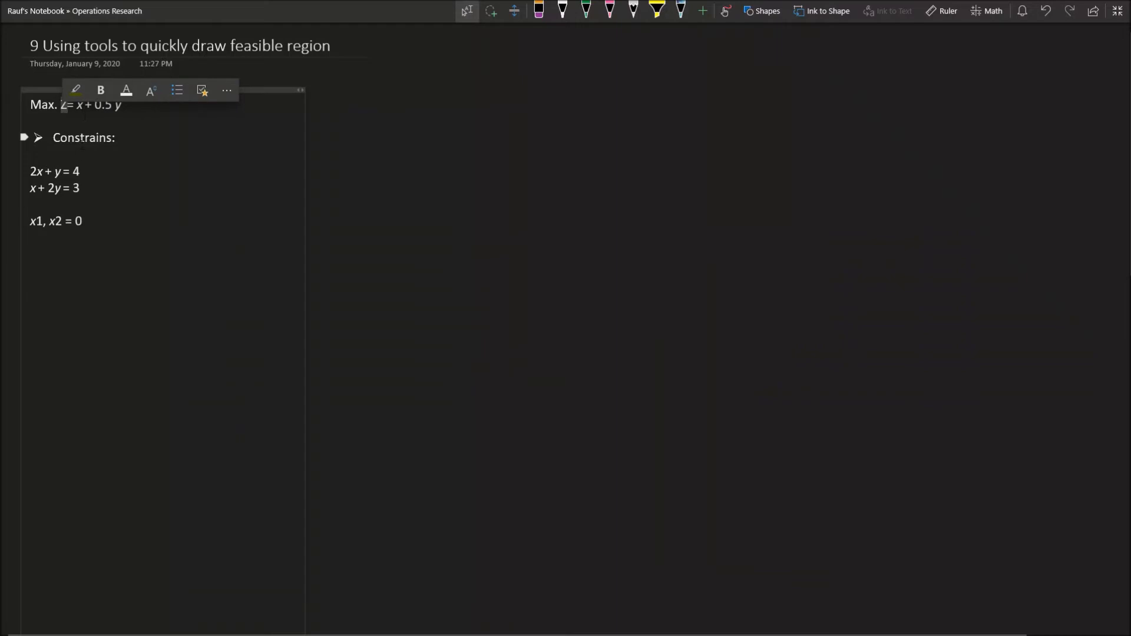
pyautogui.write('Z')
pyautogui.click(140, 124)
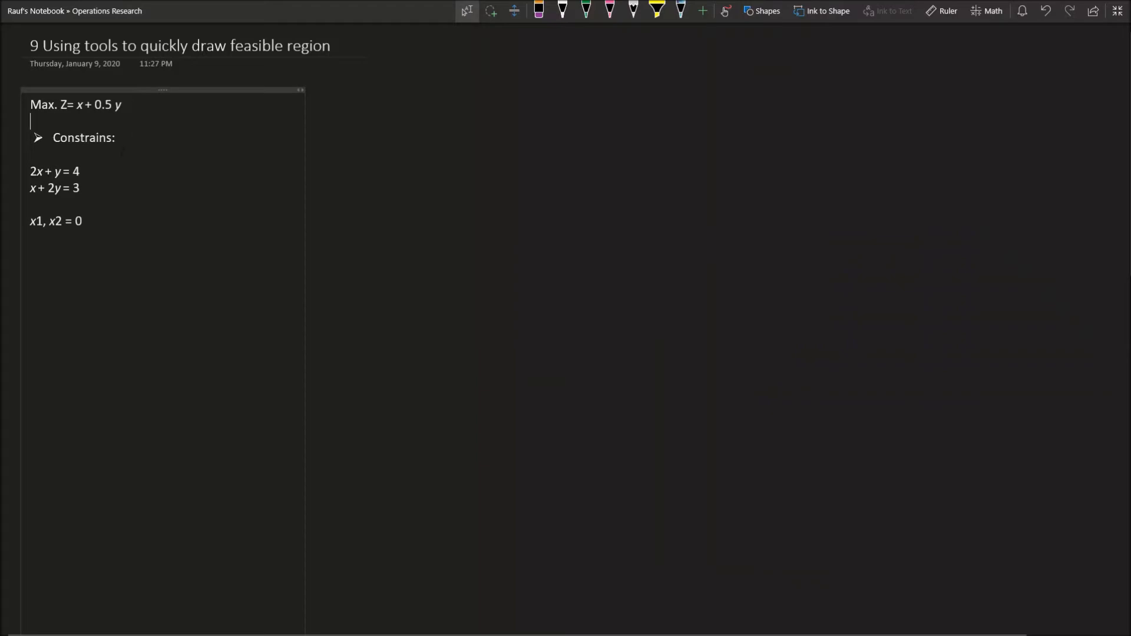
pyautogui.moveTo(31, 171); pyautogui.dragTo(88, 187)
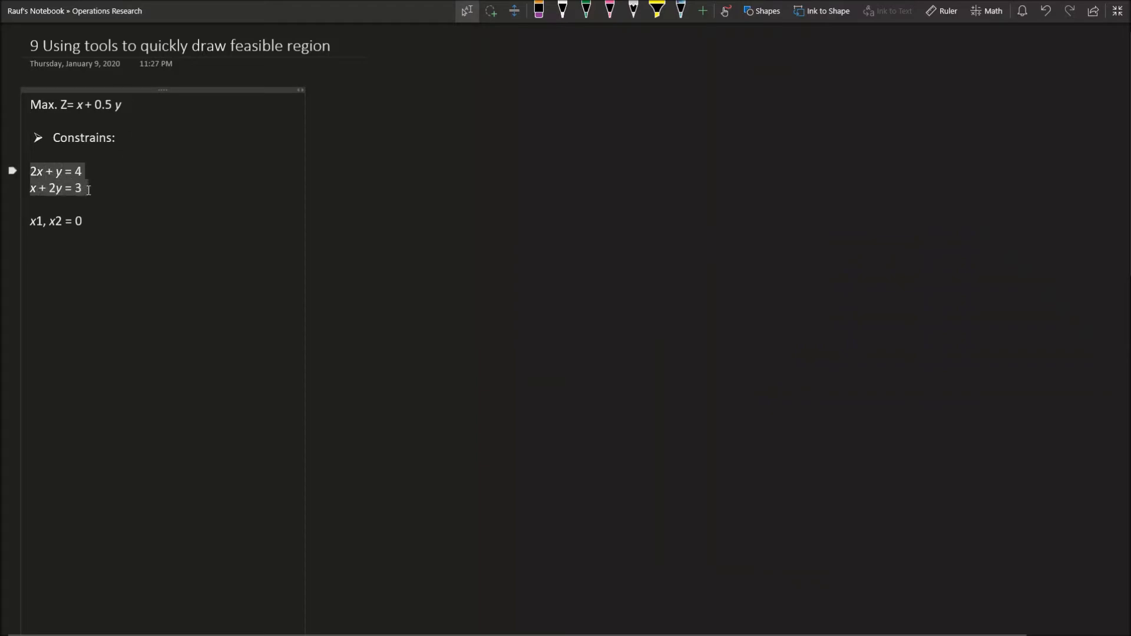
pyautogui.doubleClick(65, 107)
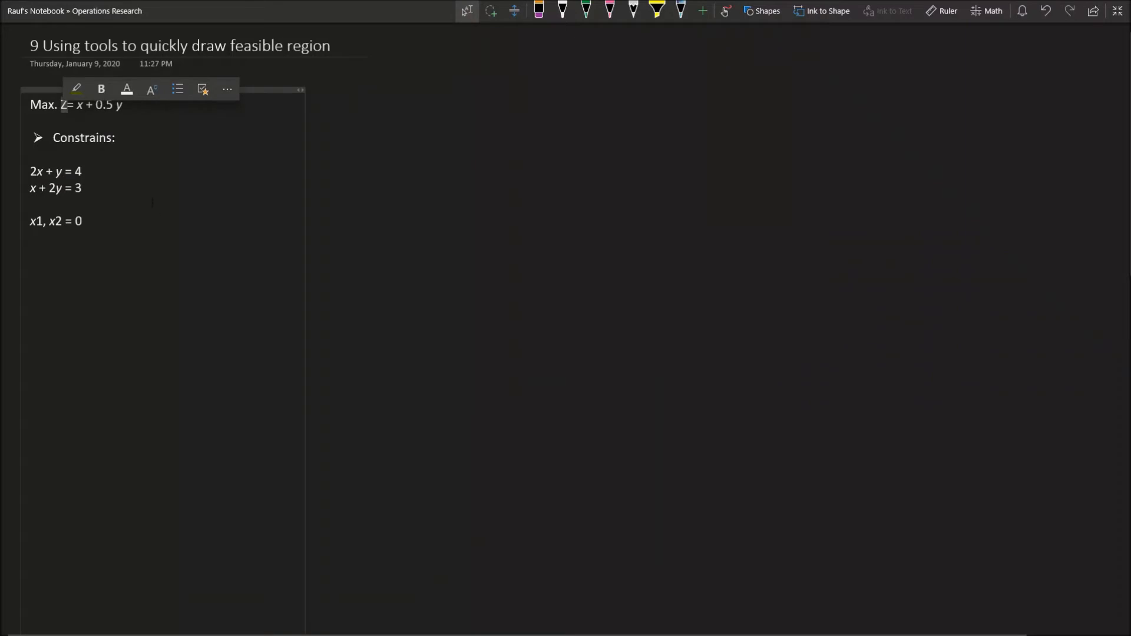
pyautogui.click(127, 156)
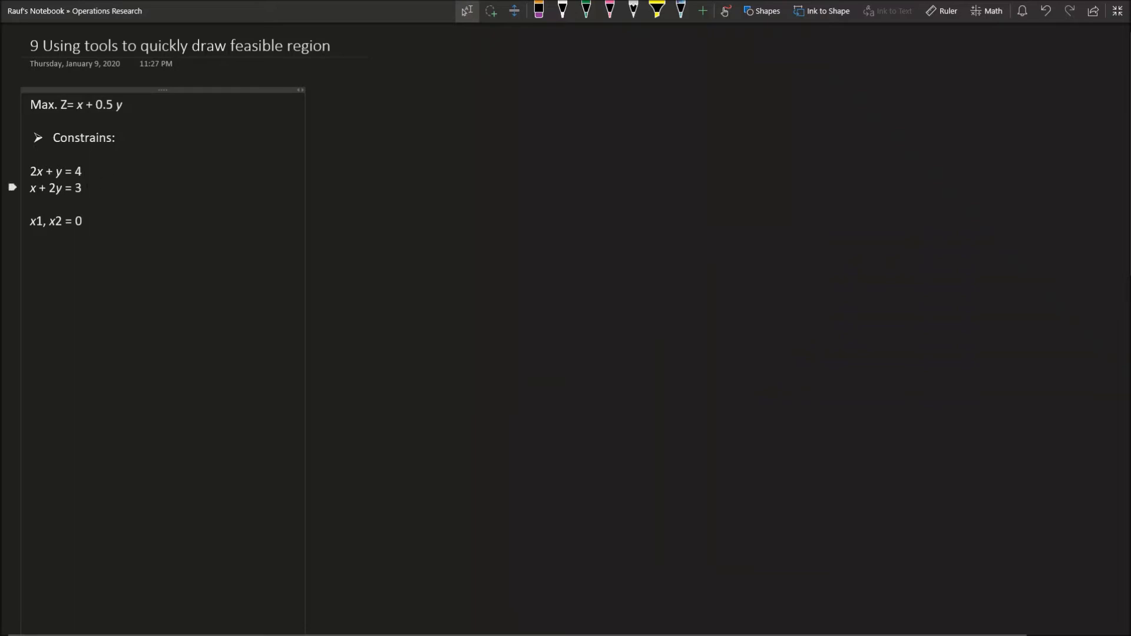
pyautogui.moveTo(87, 188); pyautogui.dragTo(30, 170)
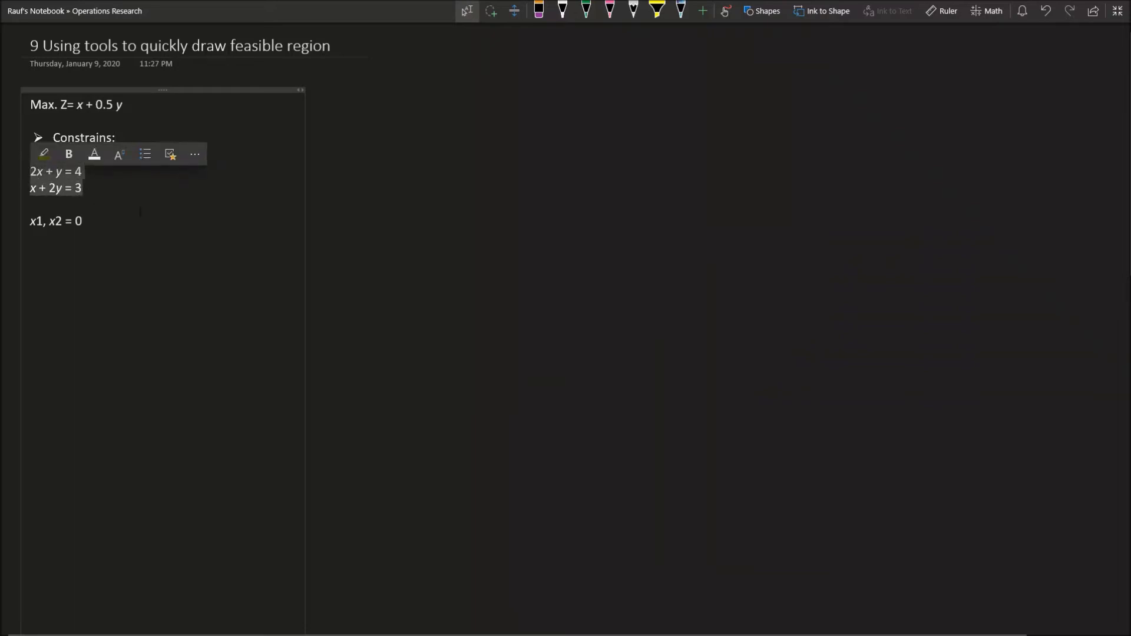
pyautogui.click(102, 203)
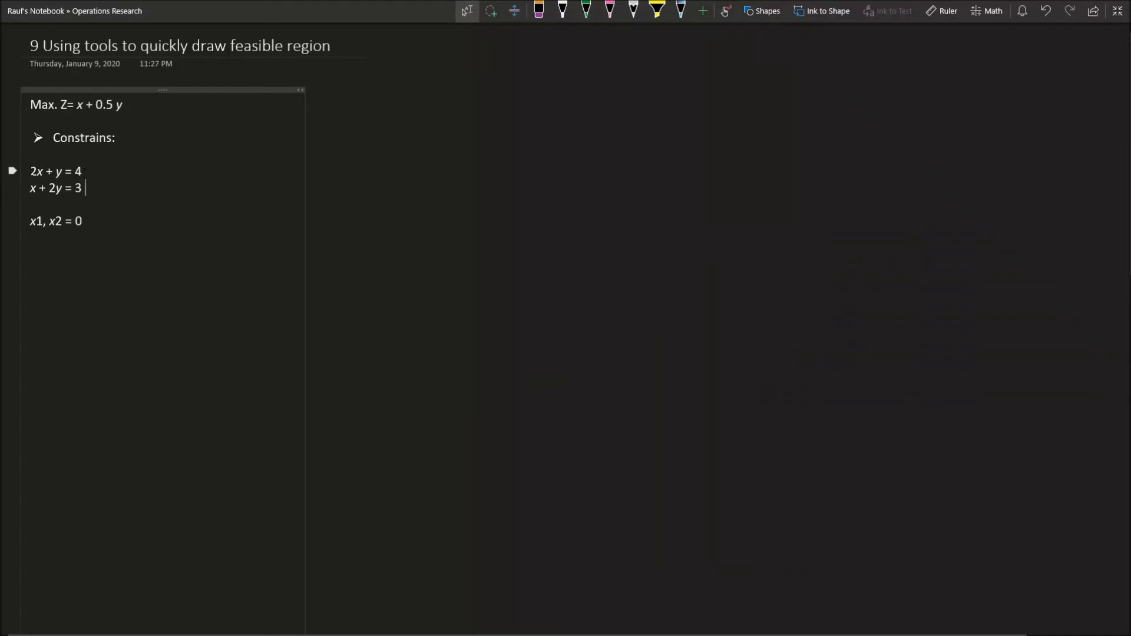
# Step: Graph the equation 2x + y = 4 in 2D with the Math tool
pyautogui.moveTo(31, 171); pyautogui.dragTo(83, 173)
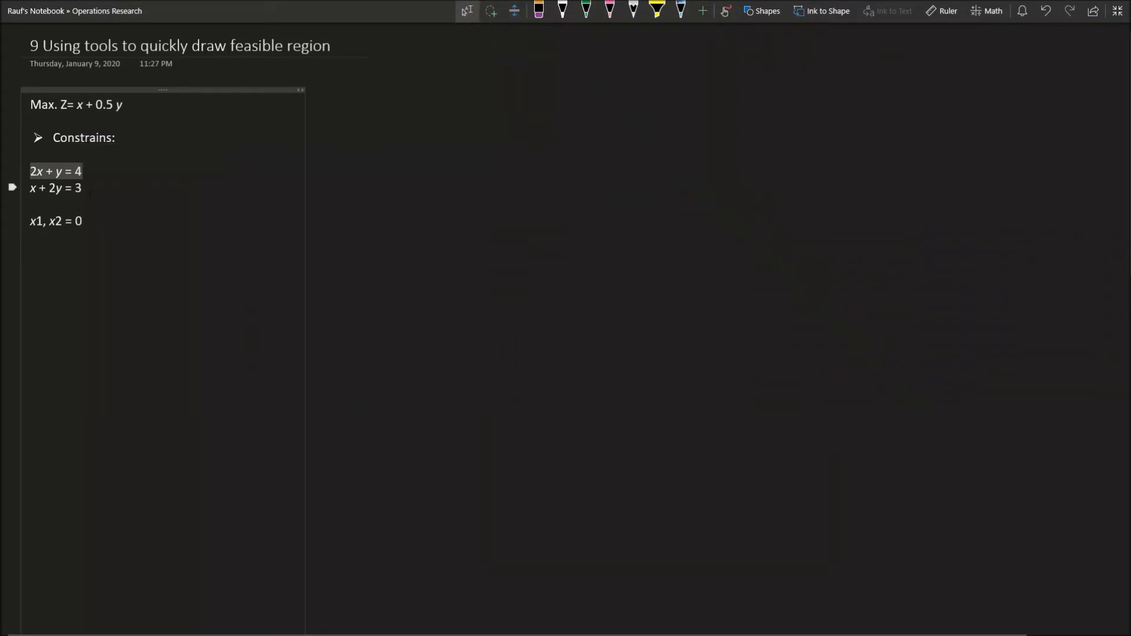
pyautogui.moveTo(85, 168); pyautogui.dragTo(32, 168)
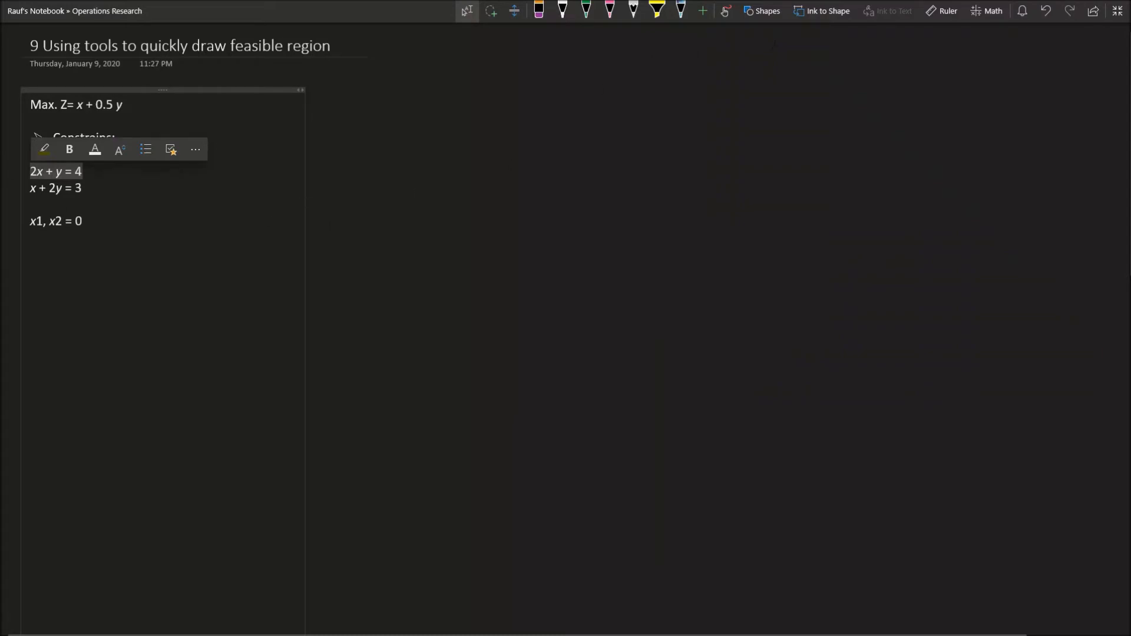
pyautogui.click(986, 12)
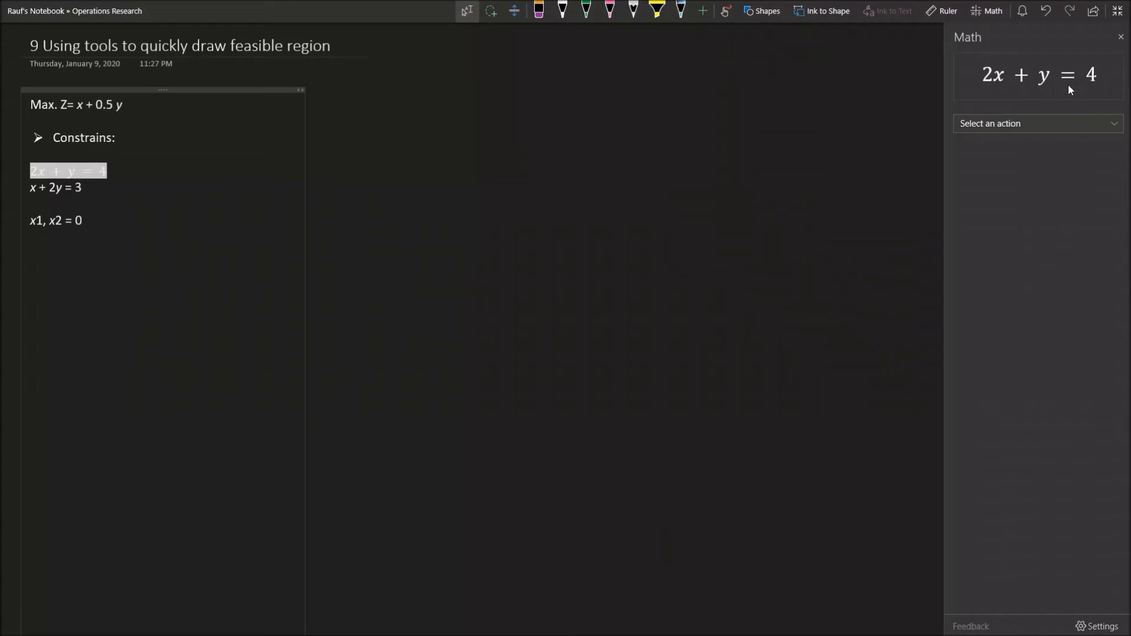
pyautogui.click(989, 125)
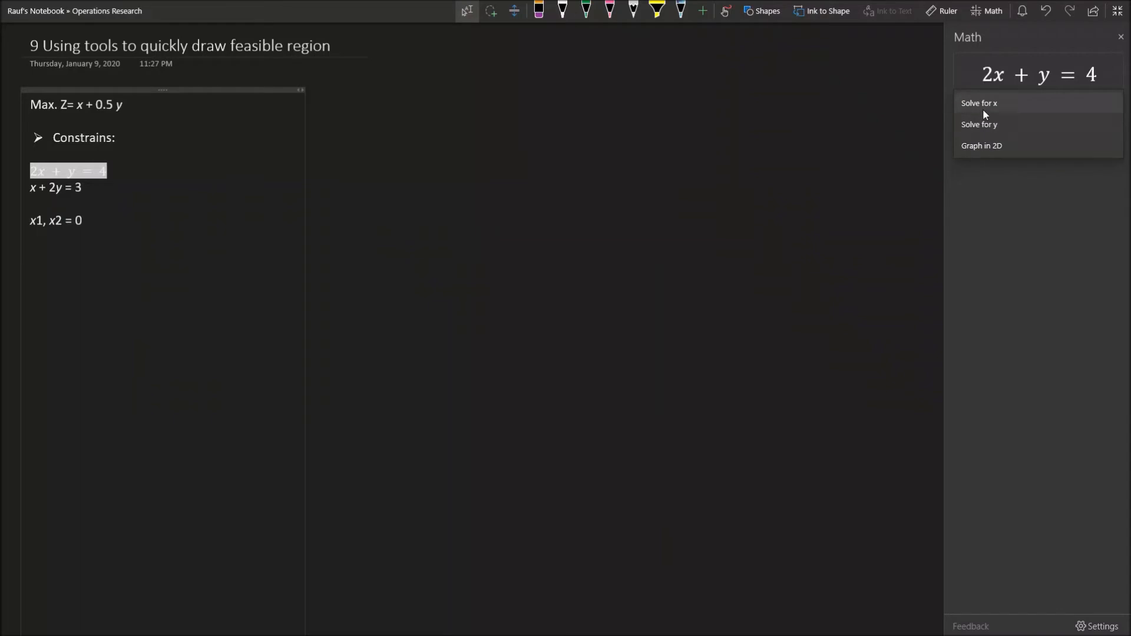
pyautogui.click(986, 146)
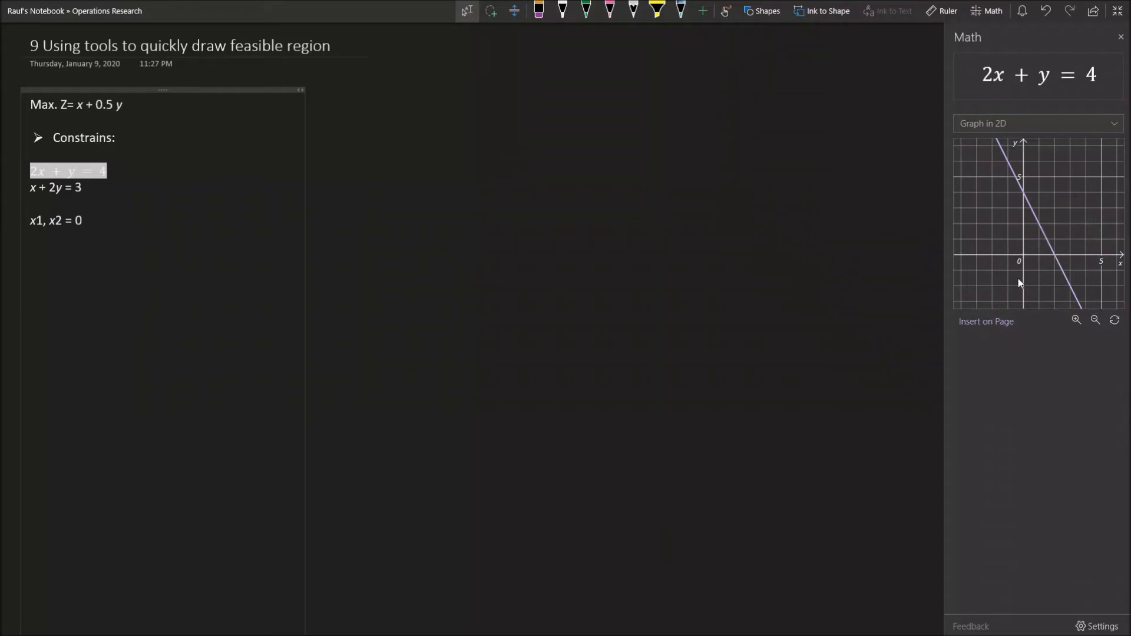
# Step: Insert the 2D graph of 2x + y = 4 on the page beside the constraints
pyautogui.click(420, 187)
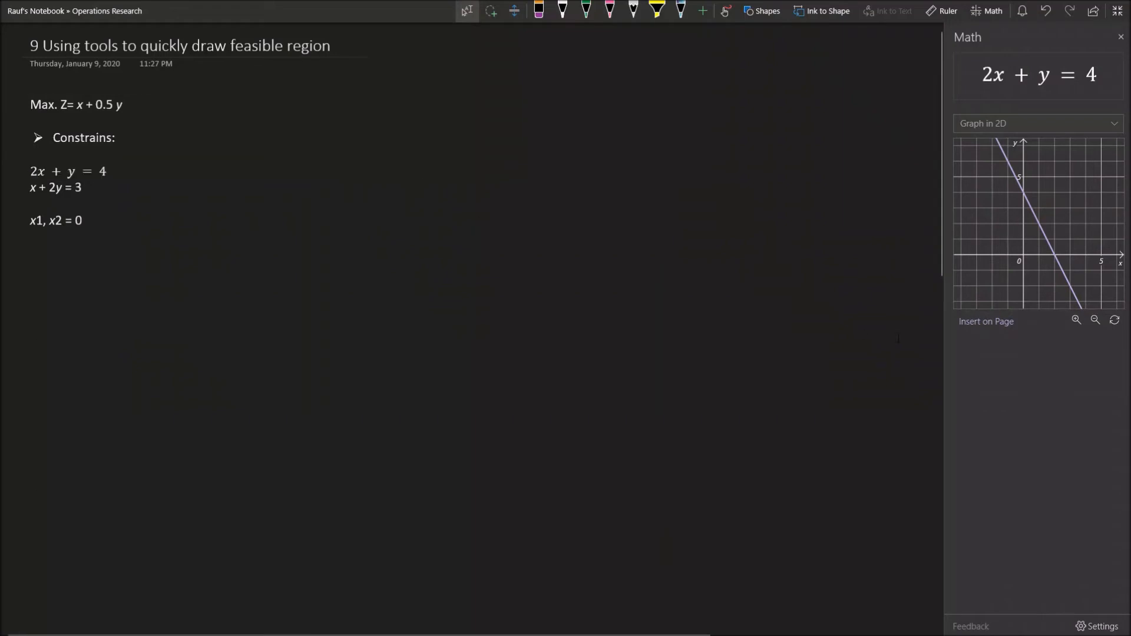
pyautogui.click(981, 323)
pyautogui.click(530, 240)
pyautogui.moveTo(531, 239); pyautogui.dragTo(515, 178)
# Step: Copy the equation 2x + y = 4 from the constraints and paste it above its graph as a label
pyautogui.moveTo(107, 171); pyautogui.dragTo(30, 174)
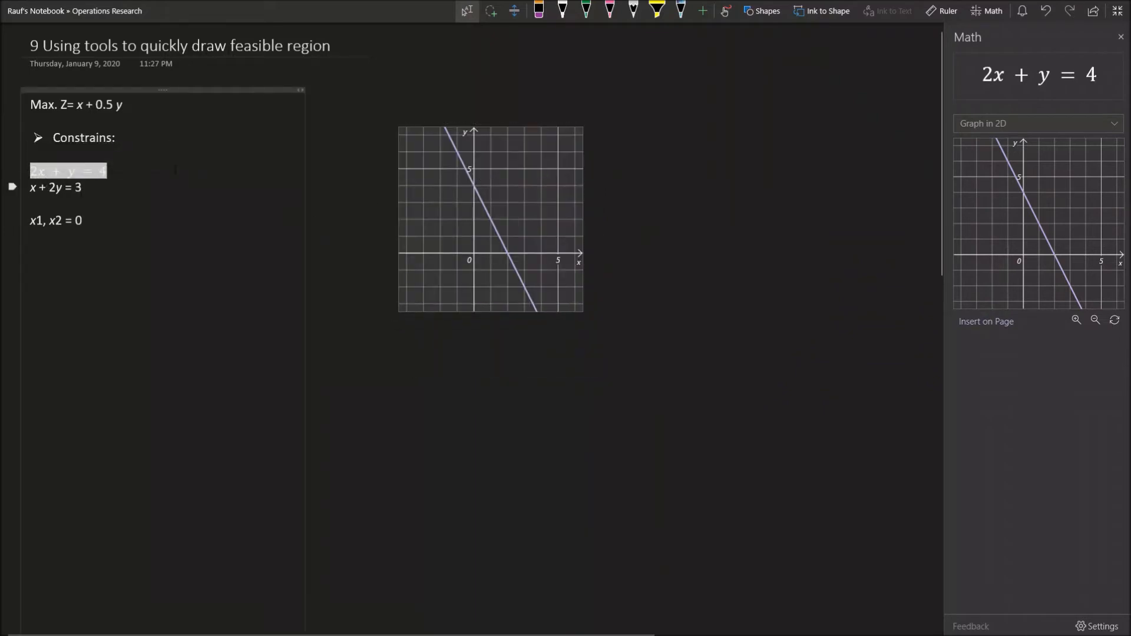
pyautogui.click(458, 179)
pyautogui.hotkey('ctrl', 'v')
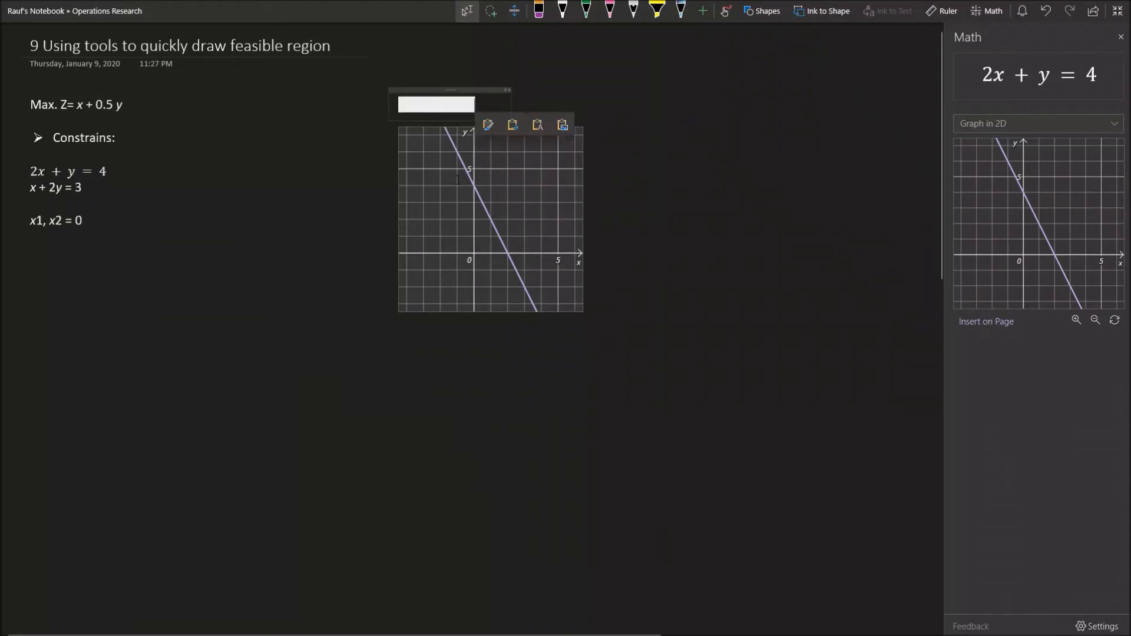
pyautogui.click(592, 377)
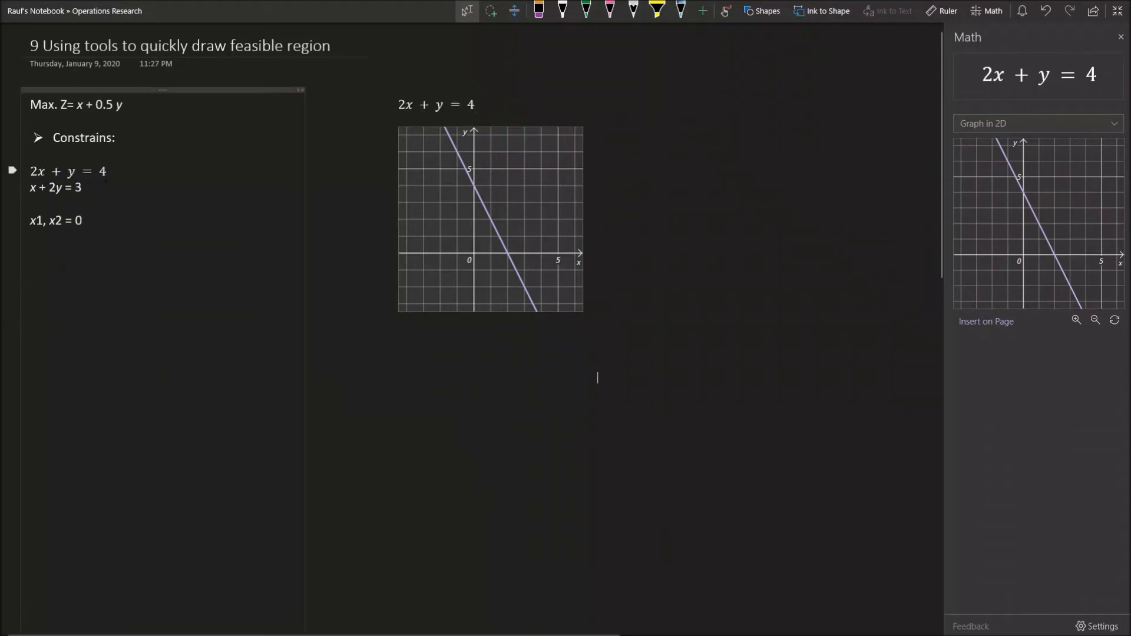
# Step: Graph the second constraint, x + 2y = 3, in 2D with the Math tool
pyautogui.moveTo(86, 187); pyautogui.dragTo(29, 189)
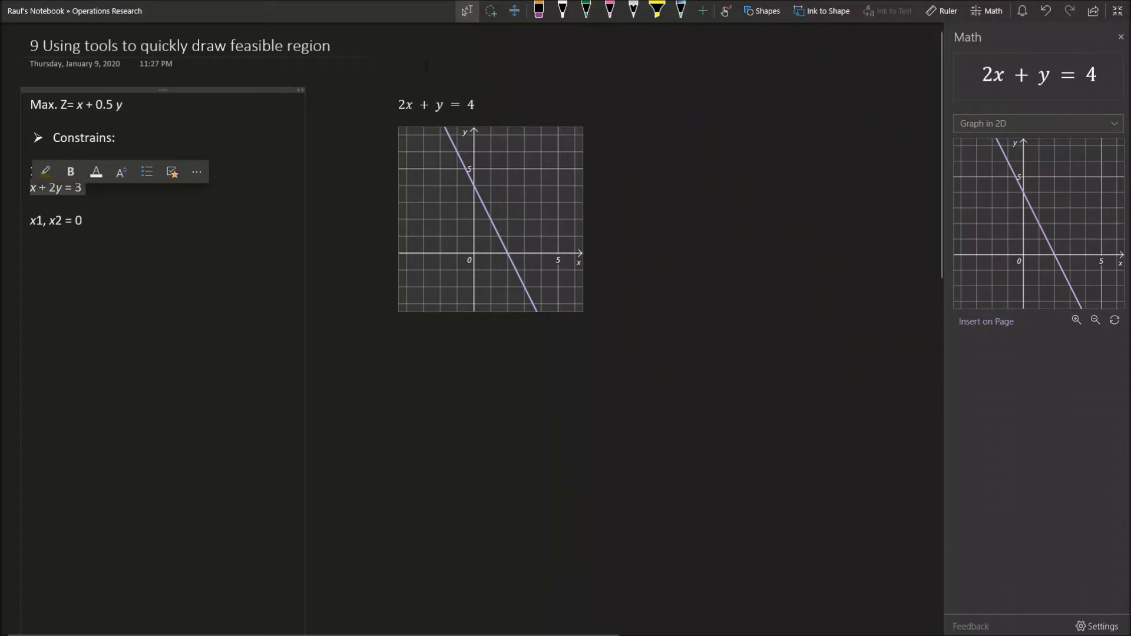
pyautogui.moveTo(86, 187); pyautogui.dragTo(31, 188)
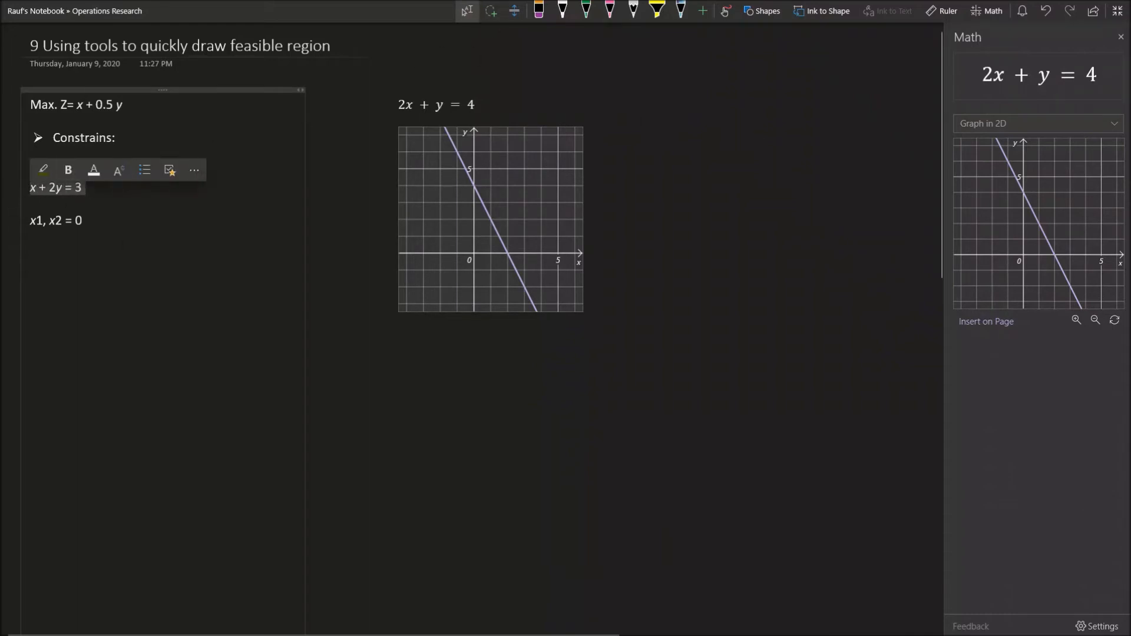
pyautogui.click(987, 10)
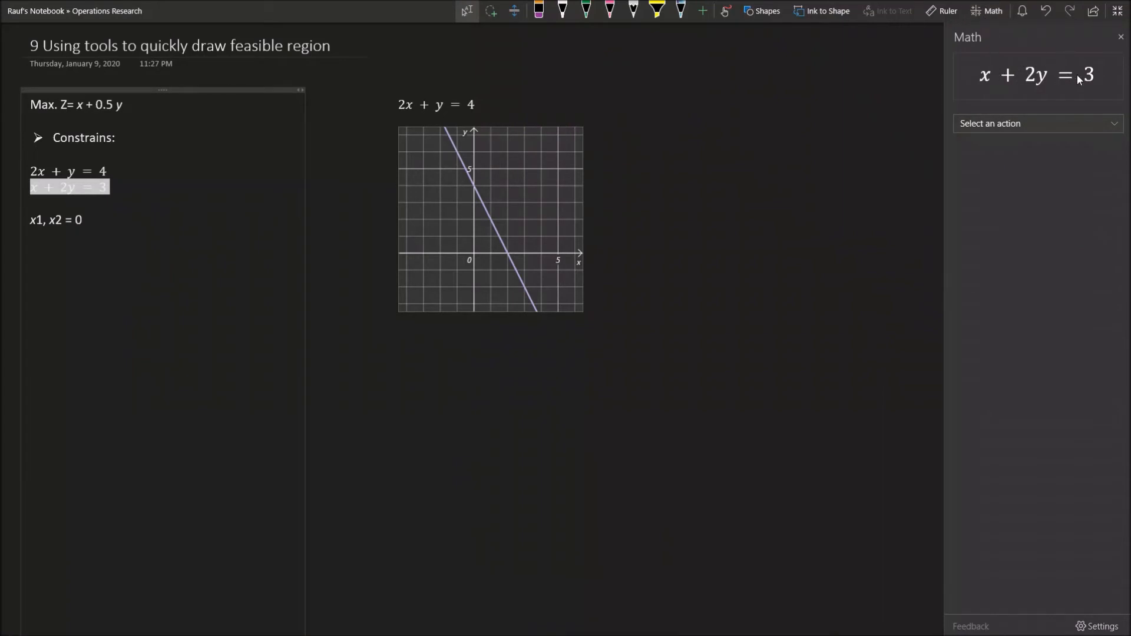
pyautogui.click(1021, 123)
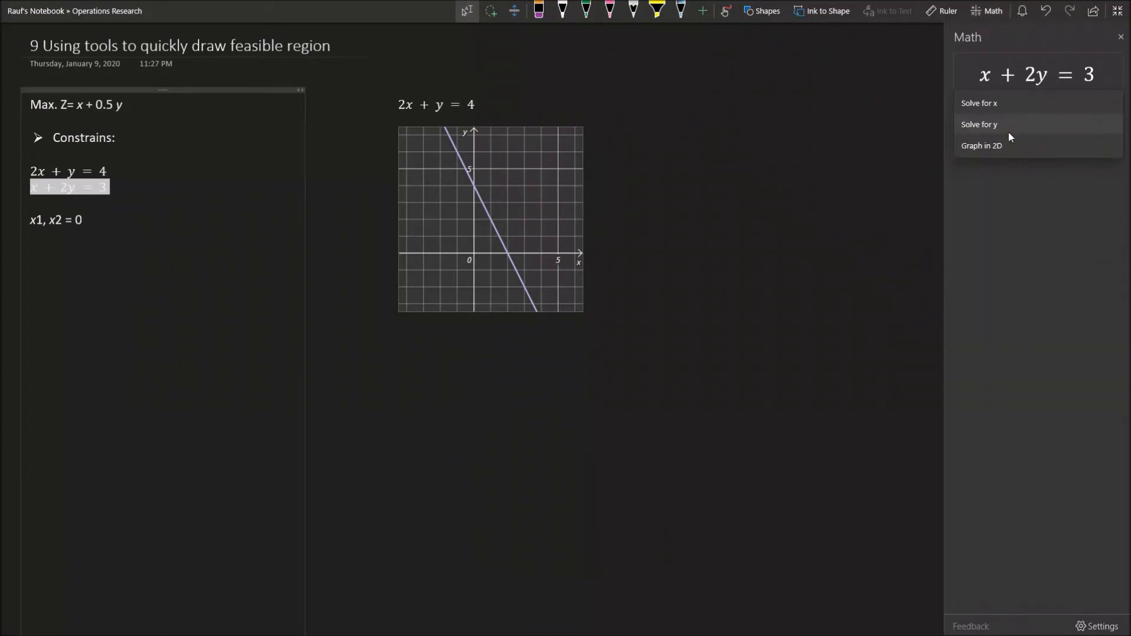
pyautogui.click(998, 145)
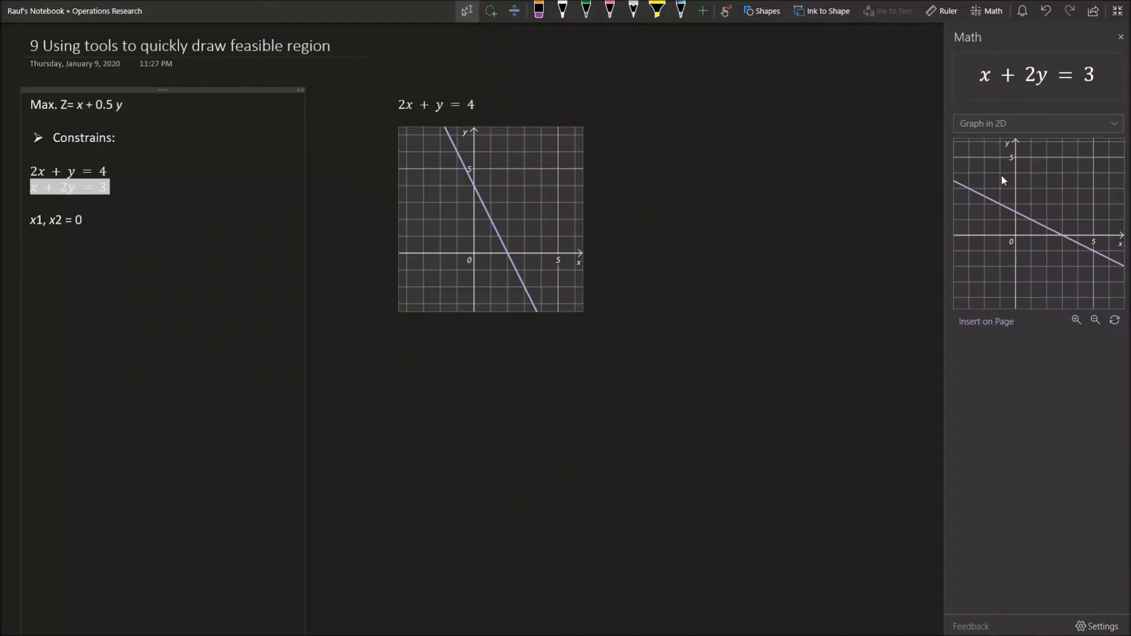
pyautogui.moveTo(1070, 237)
# Step: Insert the graph of x + 2y = 3 on the page below the first graph
pyautogui.click(399, 393)
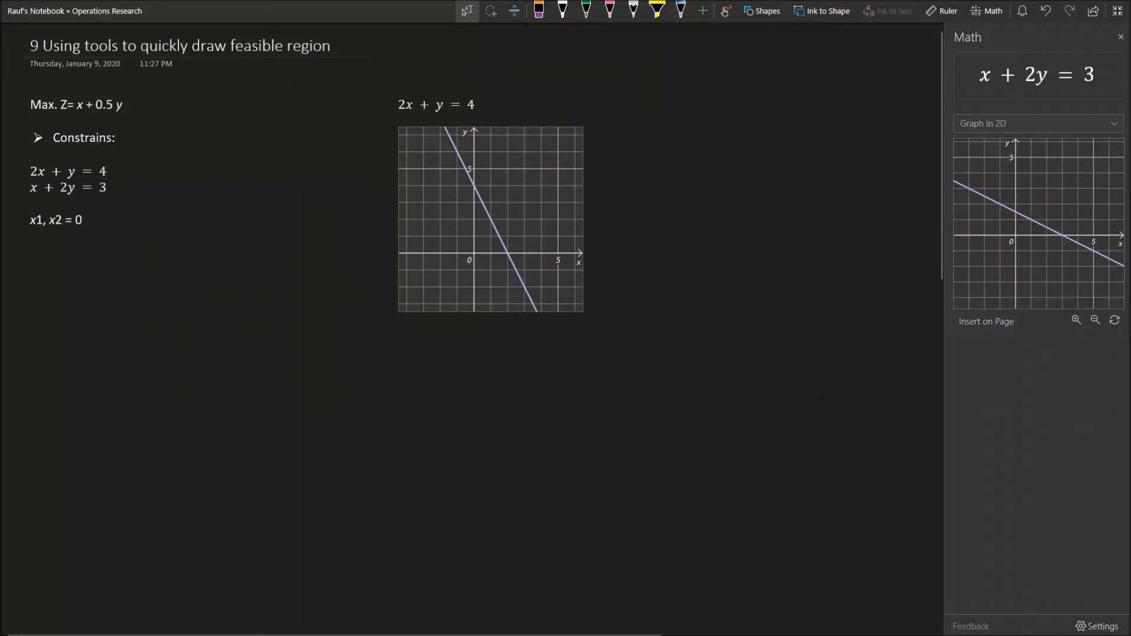
pyautogui.click(995, 323)
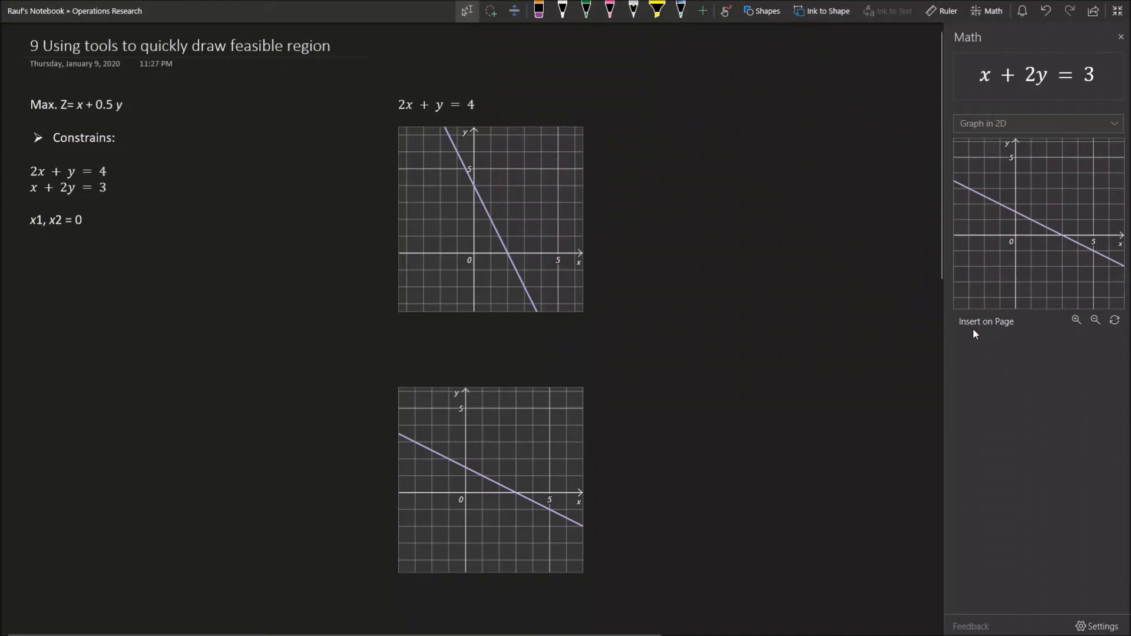
pyautogui.click(510, 418)
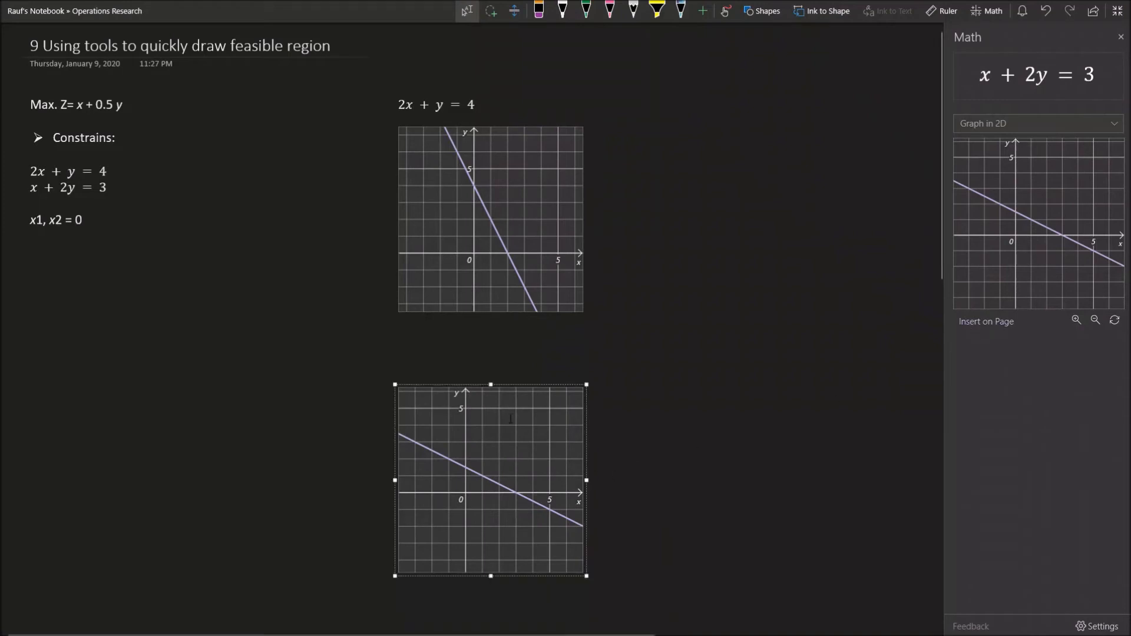
# Step: Copy the equation x + 2y = 3 from the constraints and paste it above its graph as a label
pyautogui.moveTo(109, 187); pyautogui.dragTo(30, 187)
pyautogui.hotkey('ctrl', 'c')
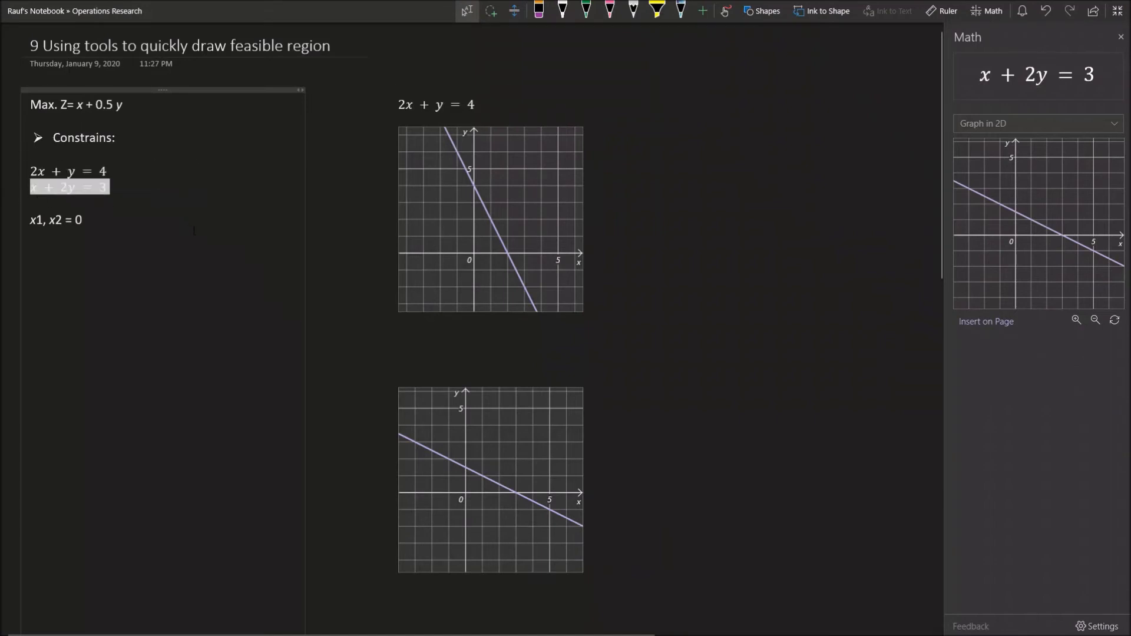
pyautogui.click(432, 384)
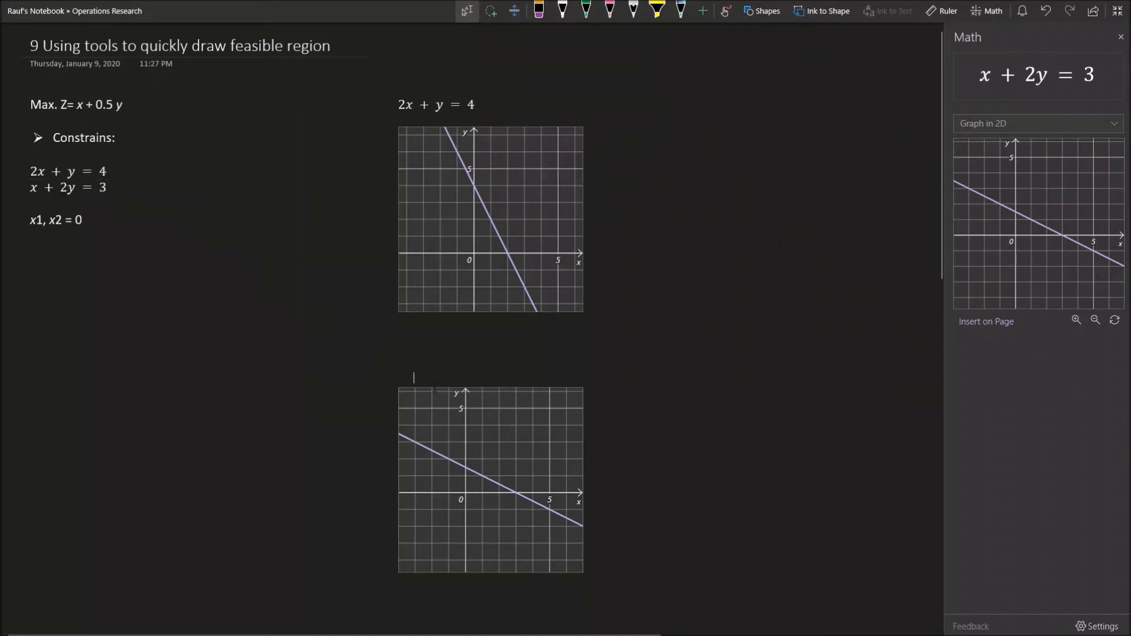
pyautogui.hotkey('ctrl', 'v')
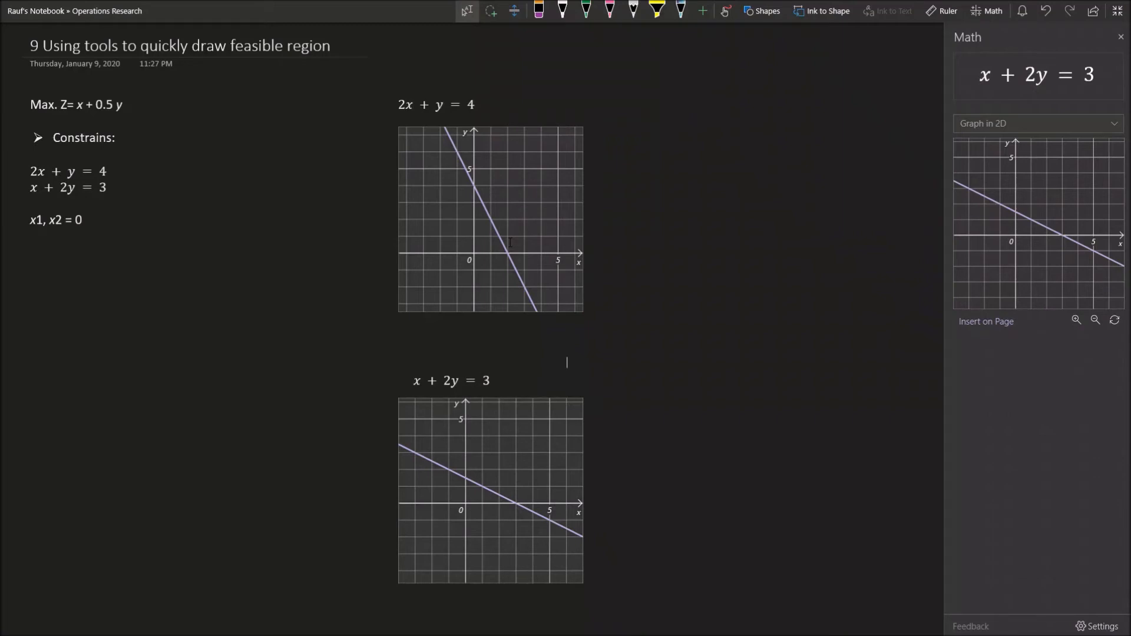
# Step: Extend the objective function line with "-> x+0.5y=10"
pyautogui.moveTo(127, 105); pyautogui.dragTo(76, 105)
pyautogui.click(166, 111)
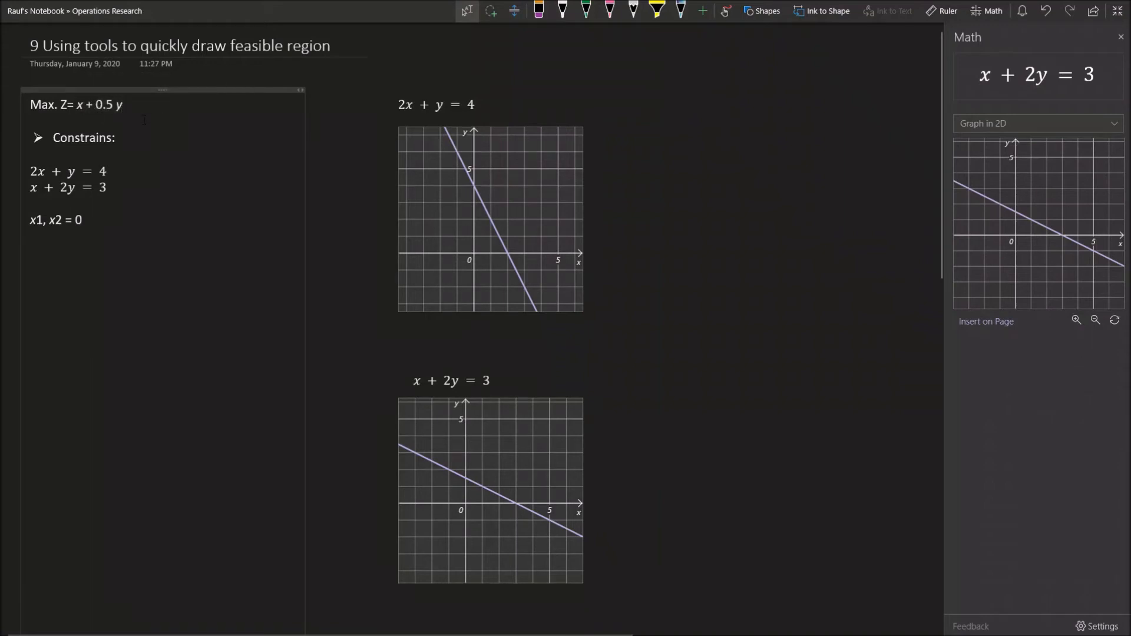
pyautogui.write('-> x+0.5')
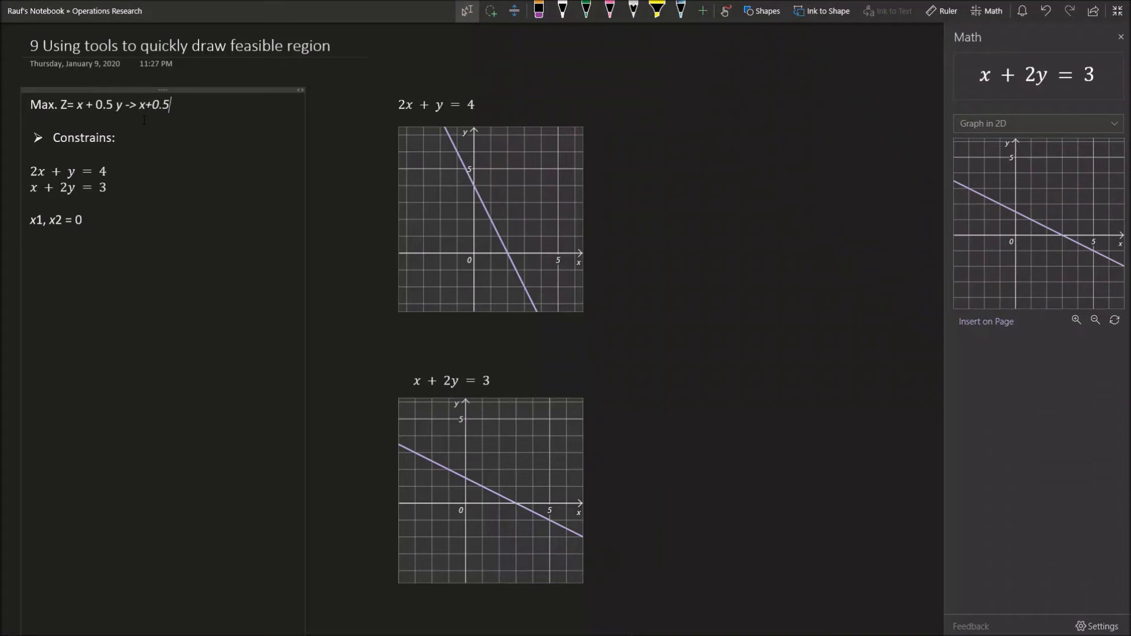
pyautogui.write('y=10')
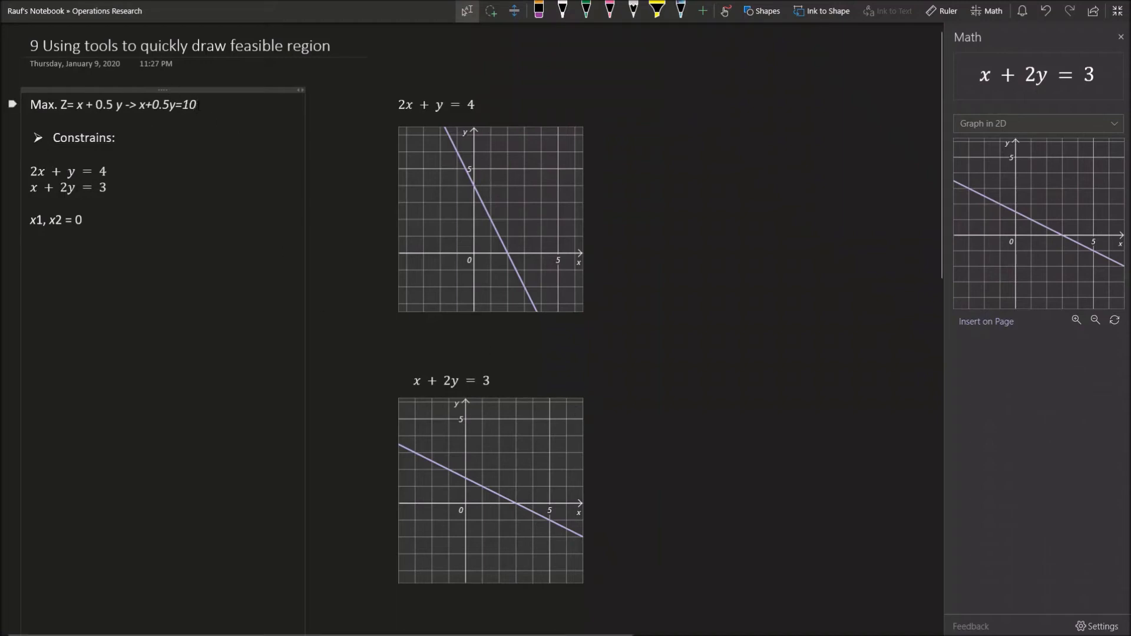
# Step: Graph the objective equation x + 0.5y = 10 in 2D with the Math tool and insert the graph on the page
pyautogui.moveTo(199, 105); pyautogui.dragTo(142, 104)
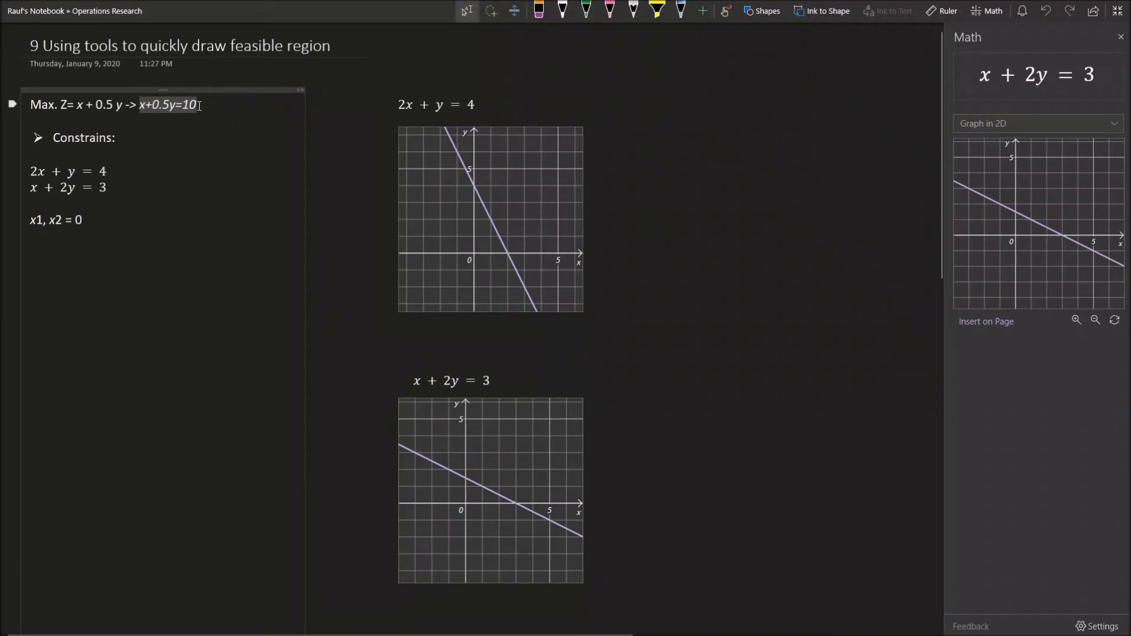
pyautogui.click(981, 13)
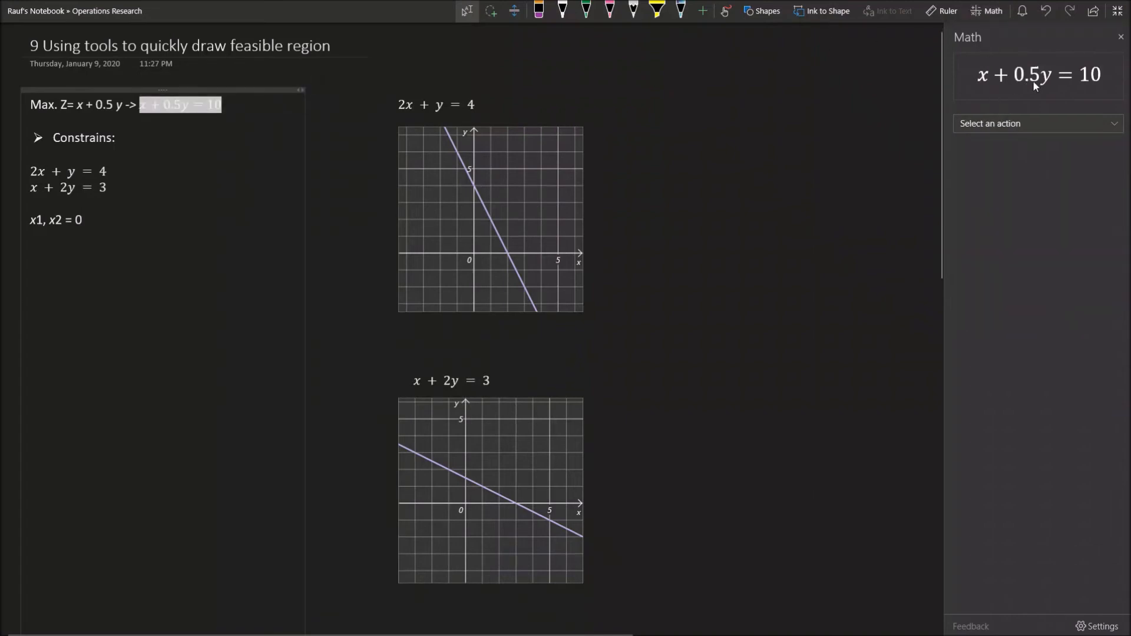
pyautogui.click(1057, 125)
pyautogui.click(1006, 167)
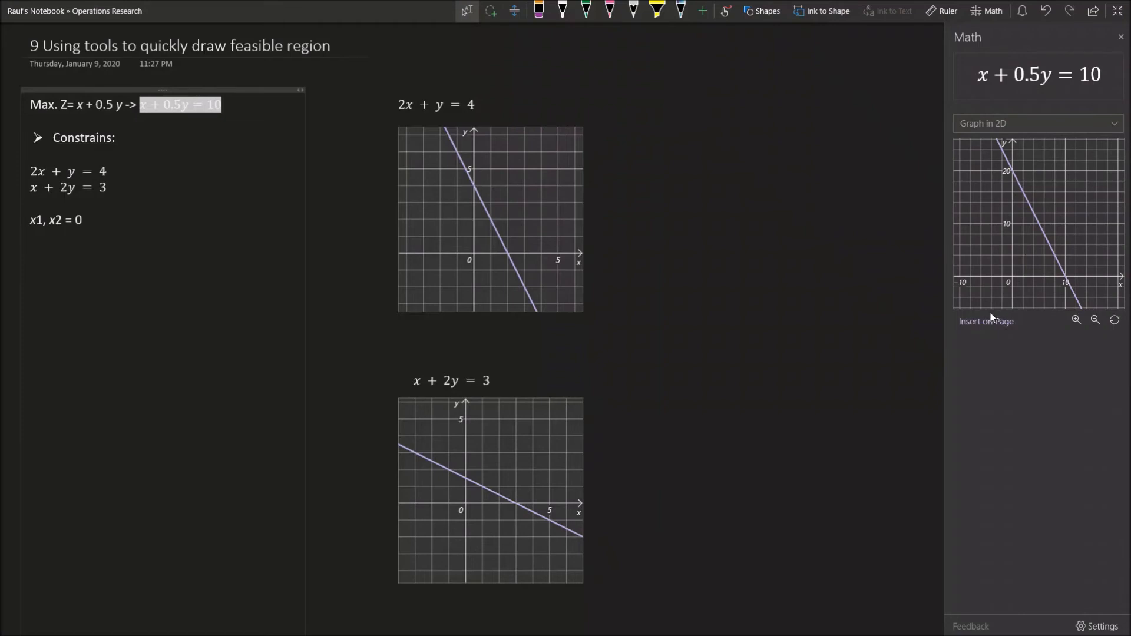
pyautogui.click(690, 239)
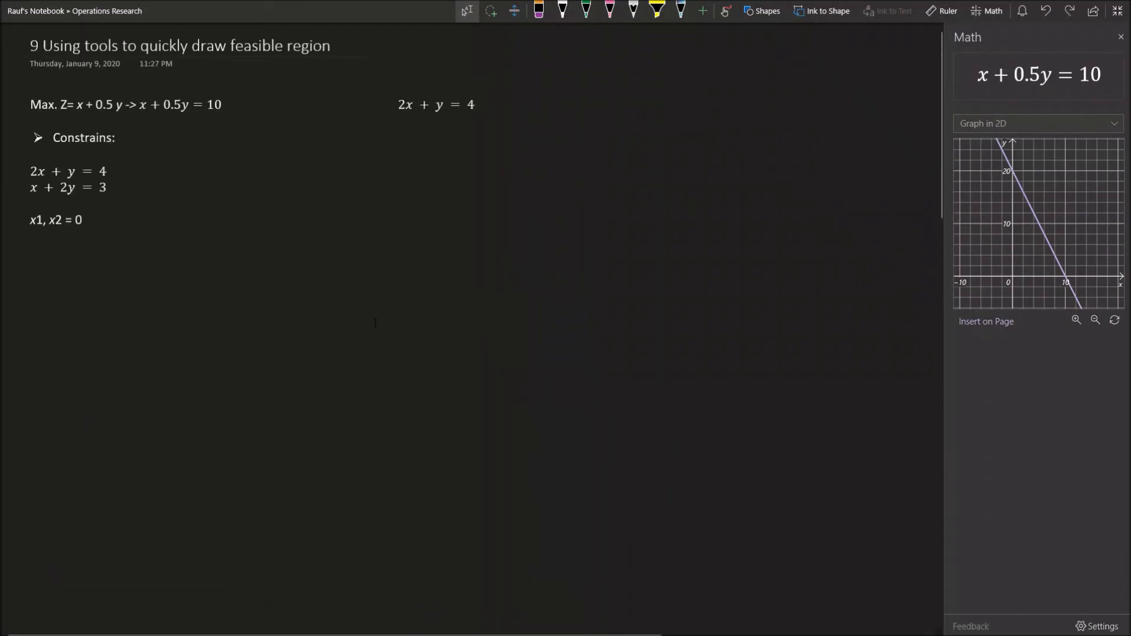
# Step: Review the page's written instructions for the OneNote math graphing tool and the online graphing calculator, along with the inserted graphs
pyautogui.scroll(-5, 375, 322)
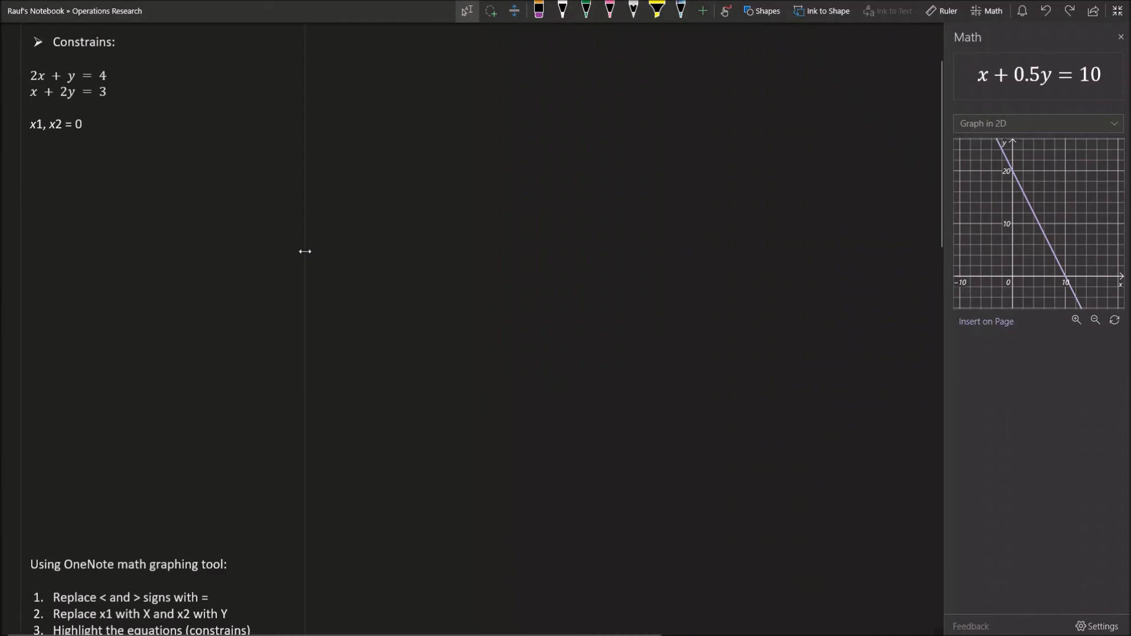
pyautogui.scroll(2, 285, 267)
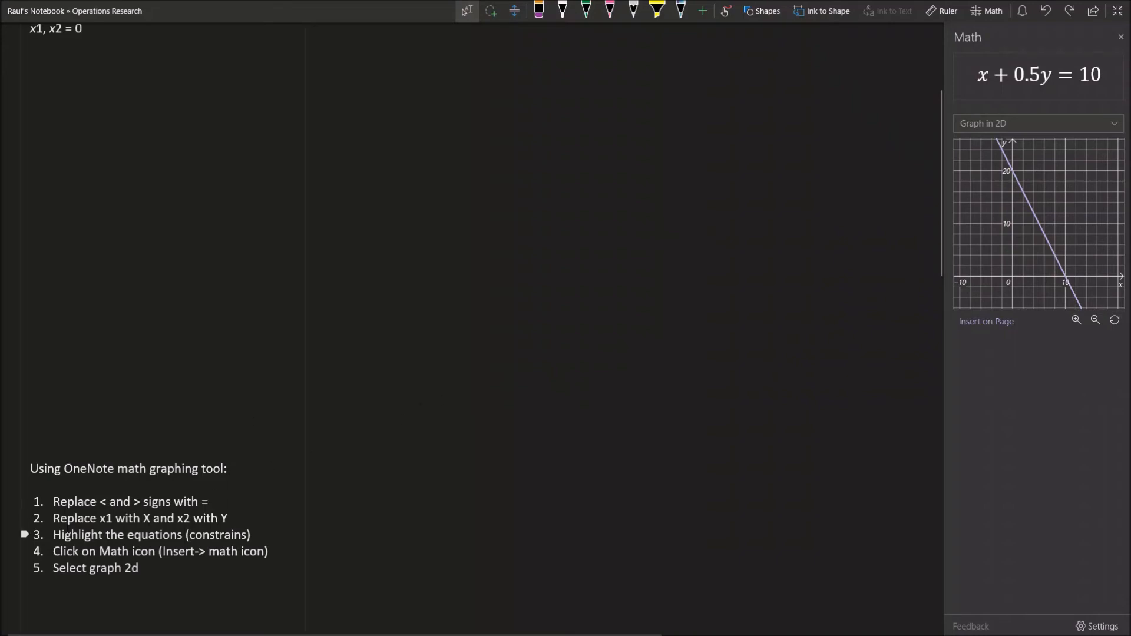
pyautogui.doubleClick(104, 502)
pyautogui.doubleClick(138, 502)
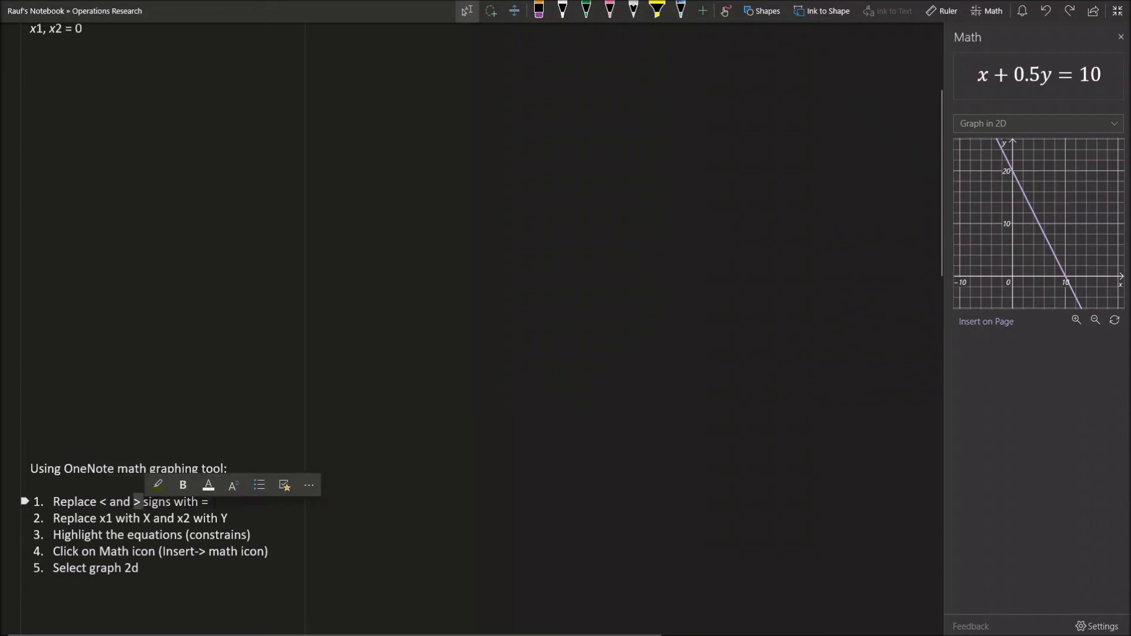
pyautogui.doubleClick(204, 502)
pyautogui.moveTo(107, 519); pyautogui.dragTo(112, 518)
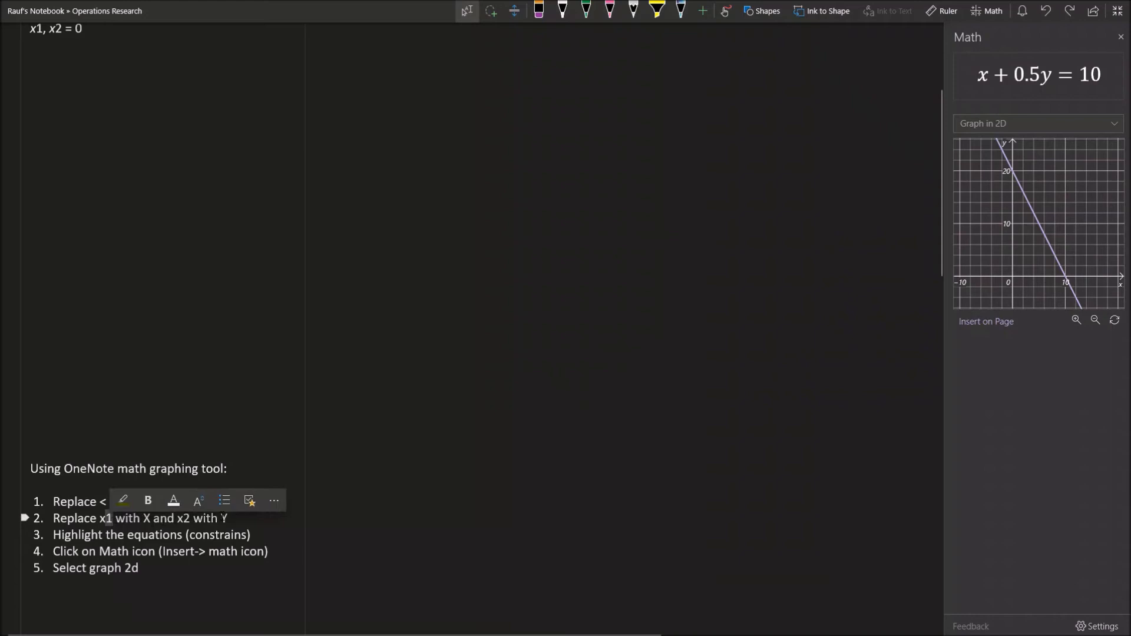
pyautogui.click(397, 507)
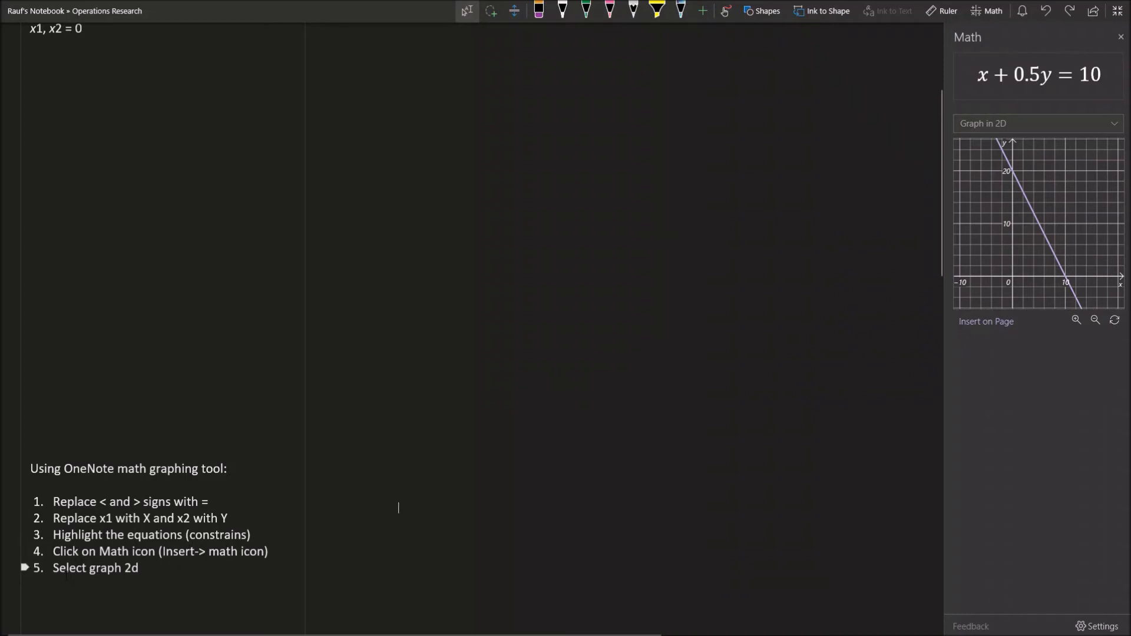
pyautogui.click(1091, 126)
pyautogui.click(1091, 126)
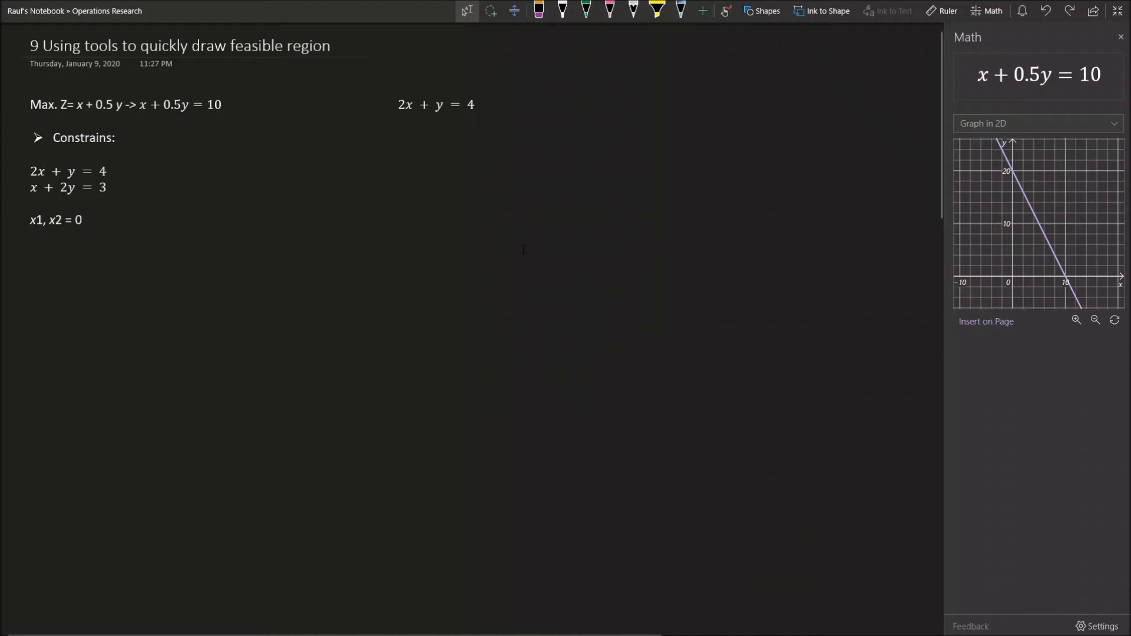
pyautogui.scroll(-10, 523, 251)
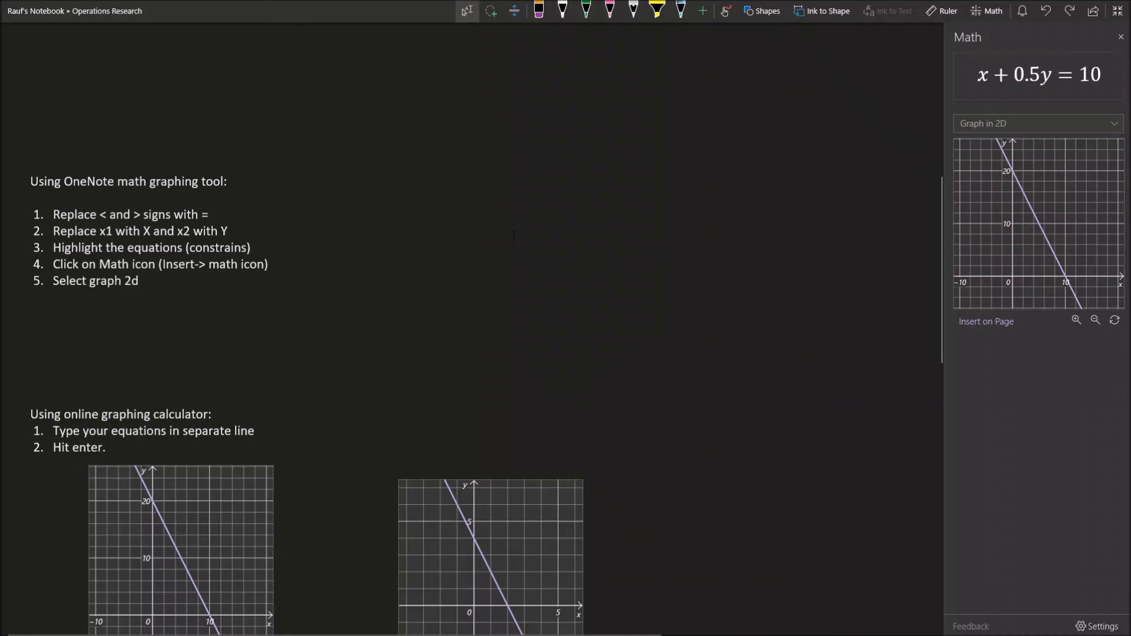
pyautogui.scroll(-3, 514, 235)
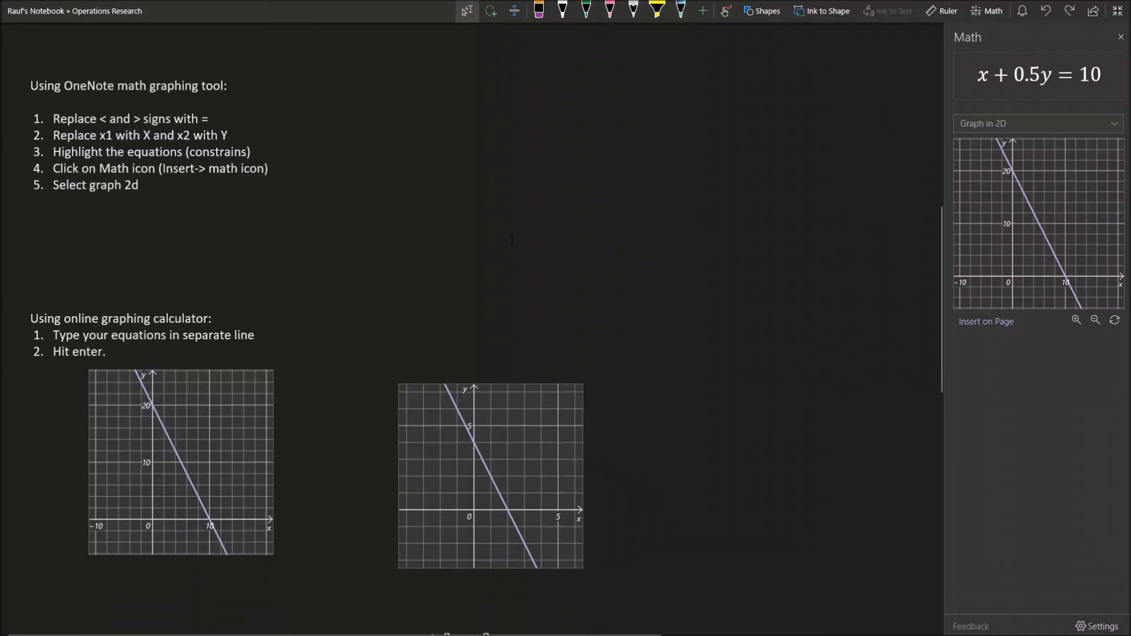
pyautogui.scroll(-9, 511, 239)
pyautogui.scroll(9, 622, 164)
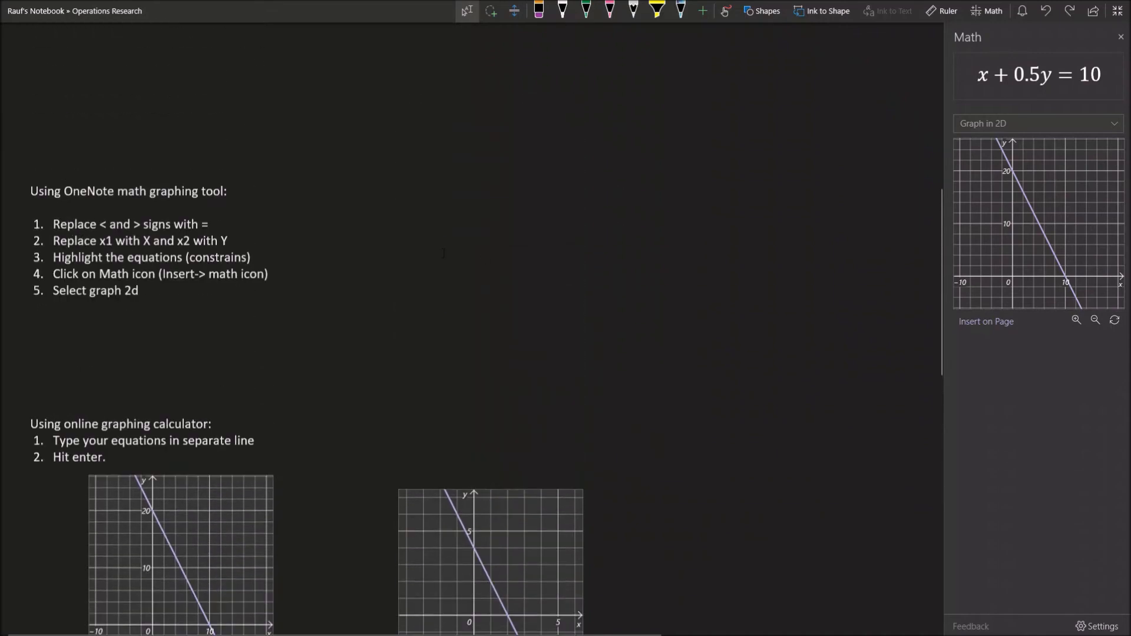
# Step: Copy both constraint equations, 2x + y = 4 and x + 2y = 3, from the page
pyautogui.scroll(15, 621, 164)
pyautogui.moveTo(33, 170); pyautogui.dragTo(107, 187)
pyautogui.rightClick(86, 178)
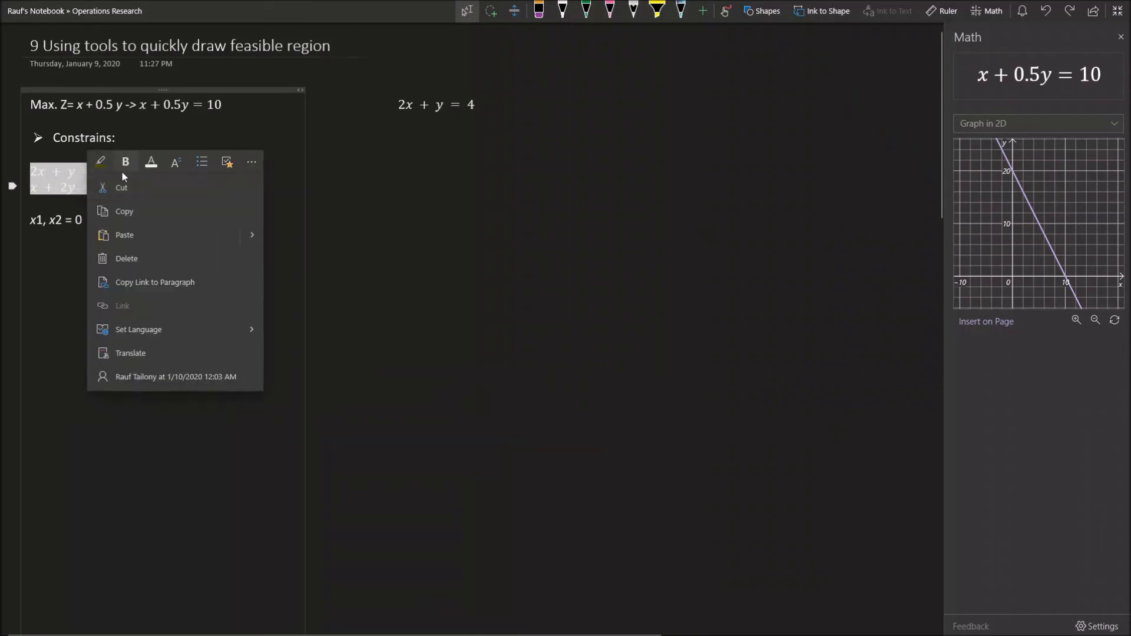
pyautogui.click(125, 209)
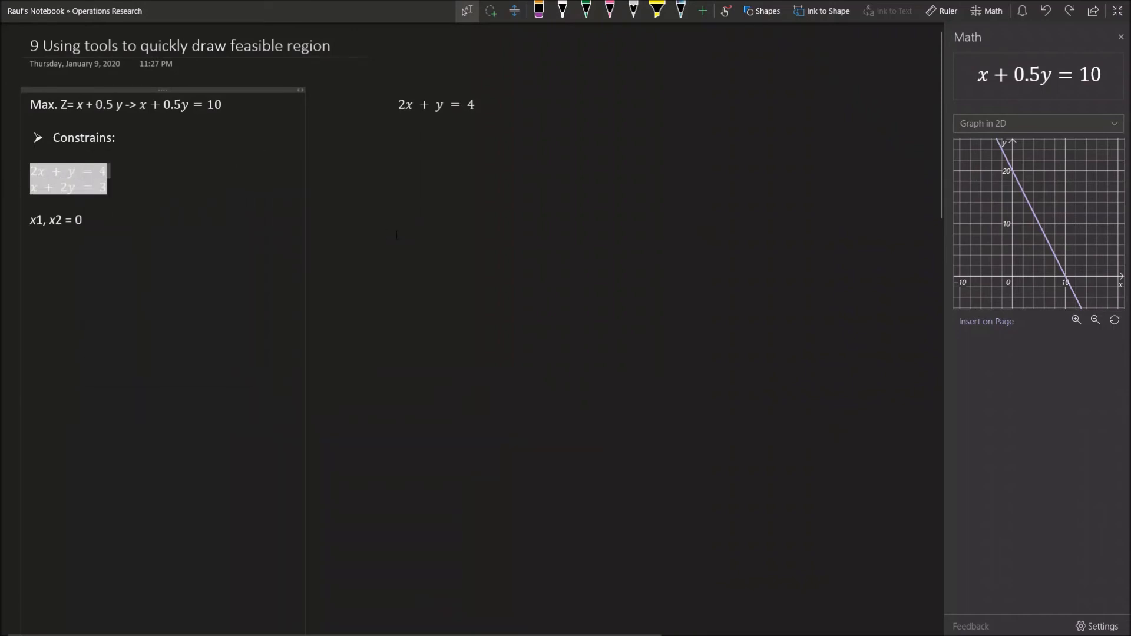
# Step: Switch to Chrome, search Google for "graphing calculator" and open the Desmos graphing calculator
pyautogui.hotkey('alt', 'Tab')
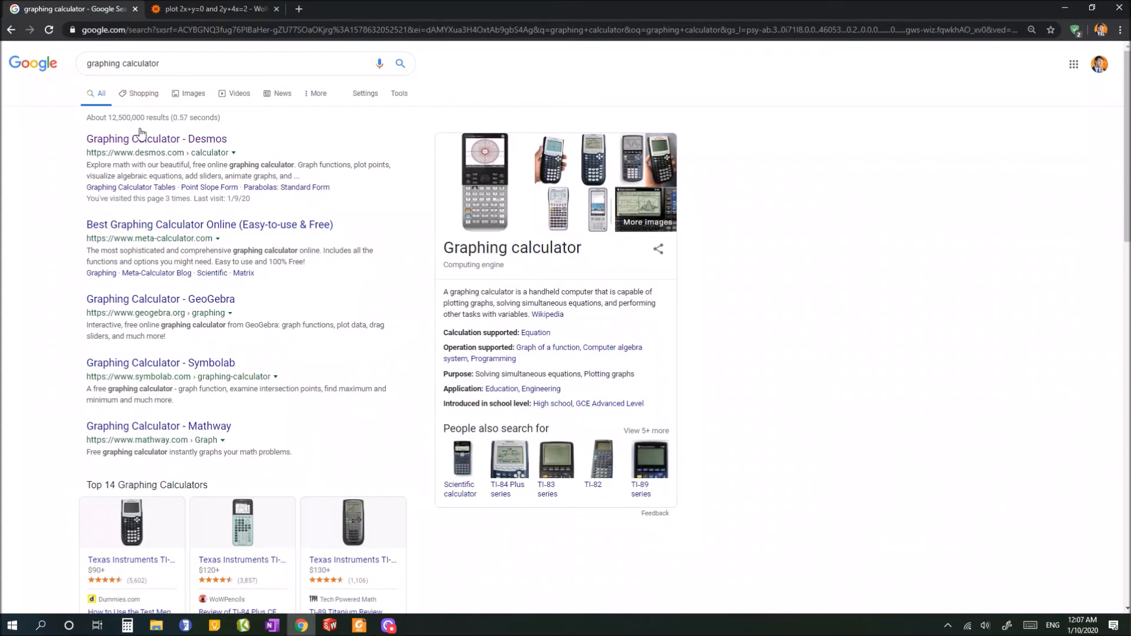
pyautogui.click(157, 62)
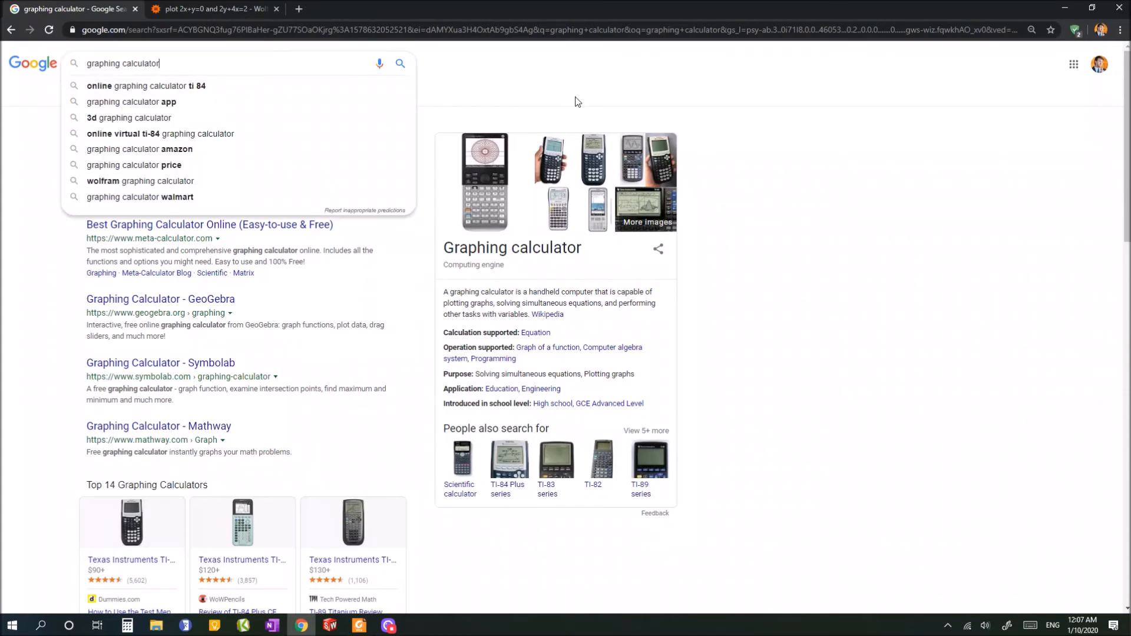
pyautogui.press('Return')
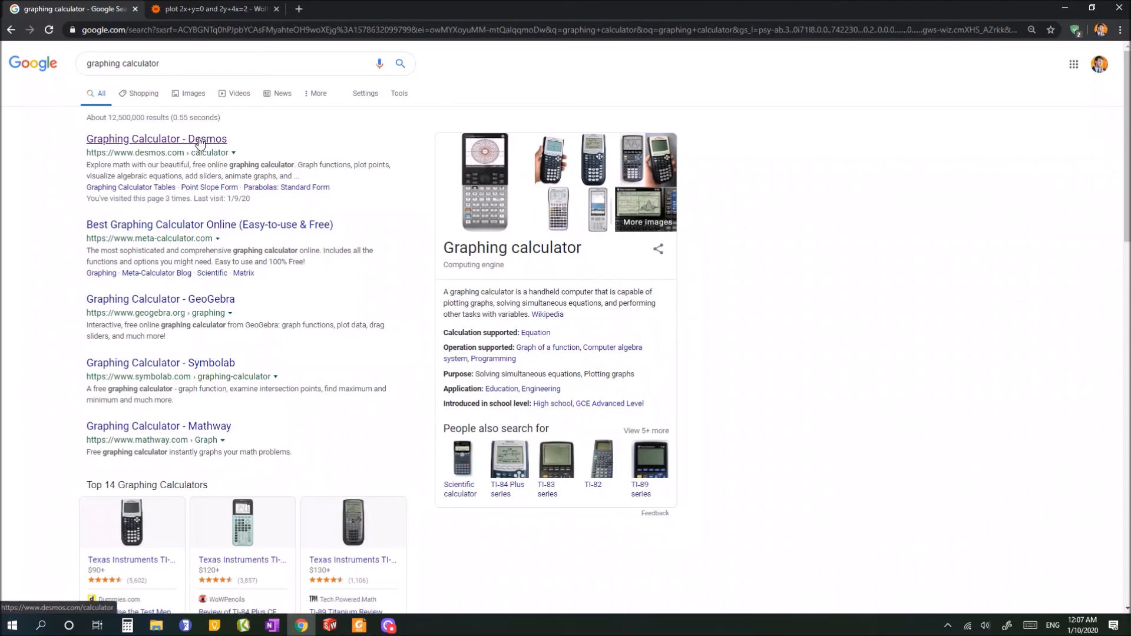
pyautogui.click(174, 142)
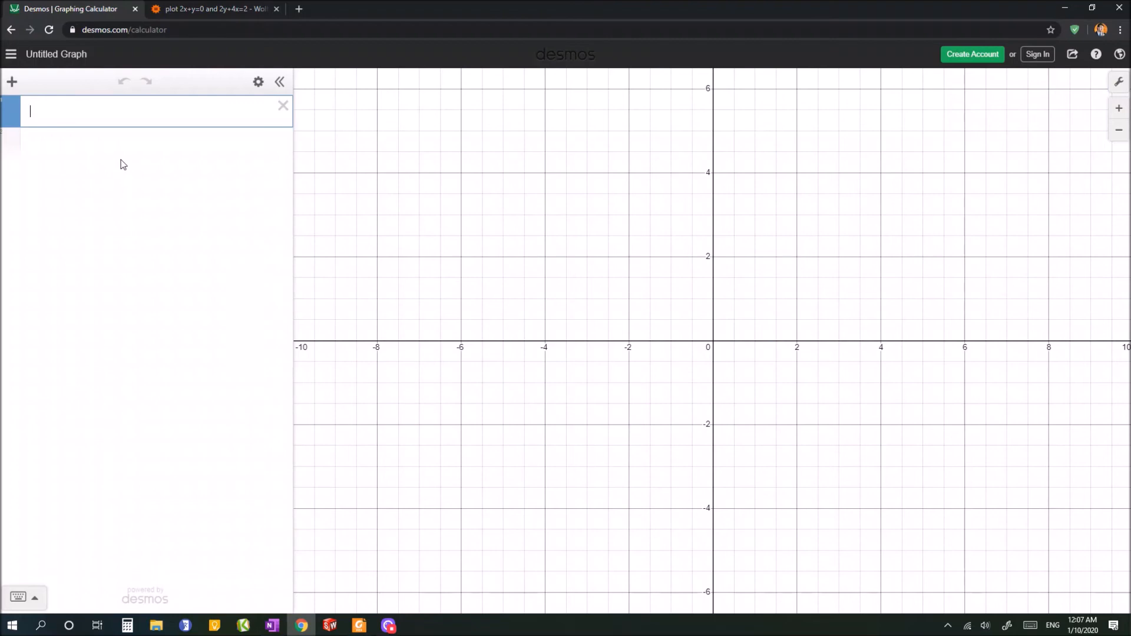
# Step: Graph the copied constraints 2x + y = 4 and x + 2y = 3, and inspect the corner points of the feasible region
pyautogui.hotkey('ctrl', 'v')
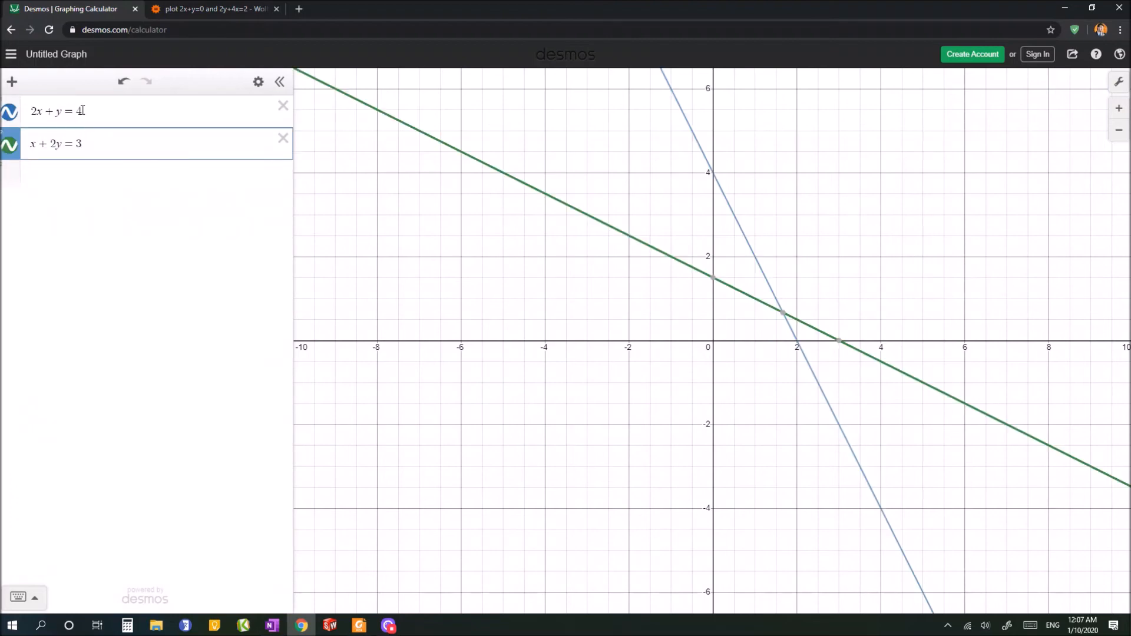
pyautogui.press('Up')
pyautogui.hotkey('ctrl', 'a')
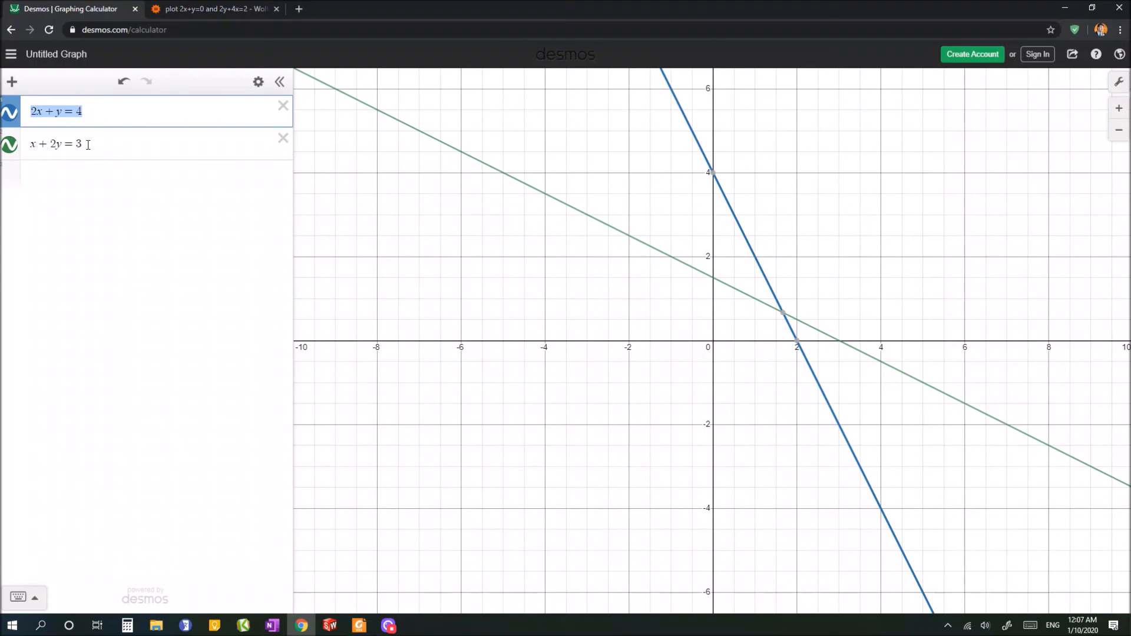
pyautogui.moveTo(86, 144); pyautogui.dragTo(31, 154)
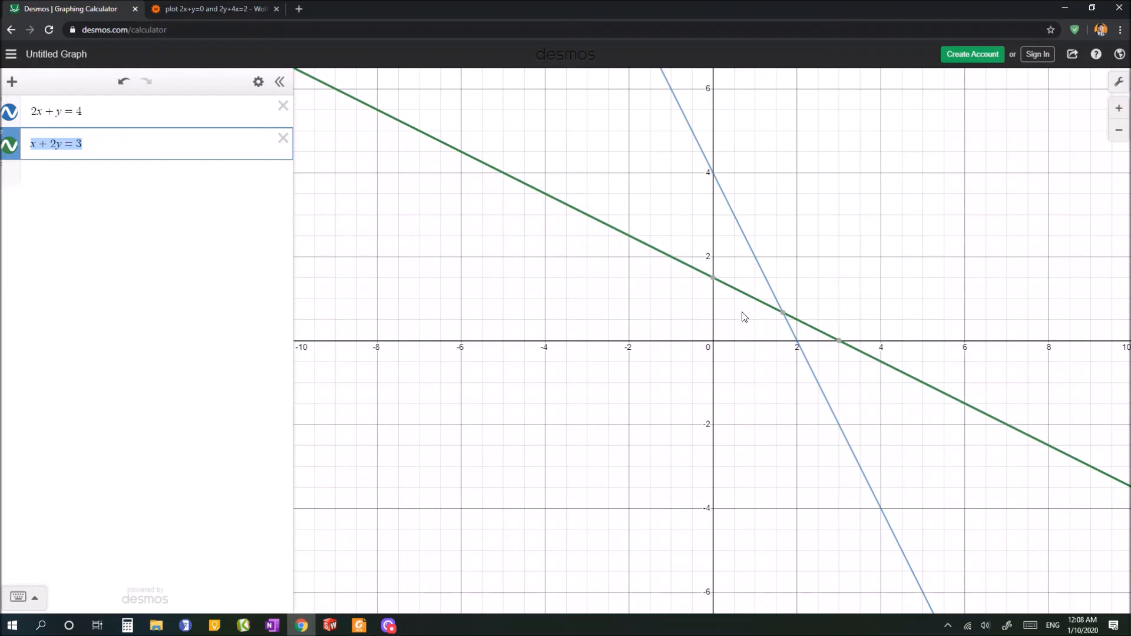
pyautogui.moveTo(784, 319)
pyautogui.moveTo(714, 279)
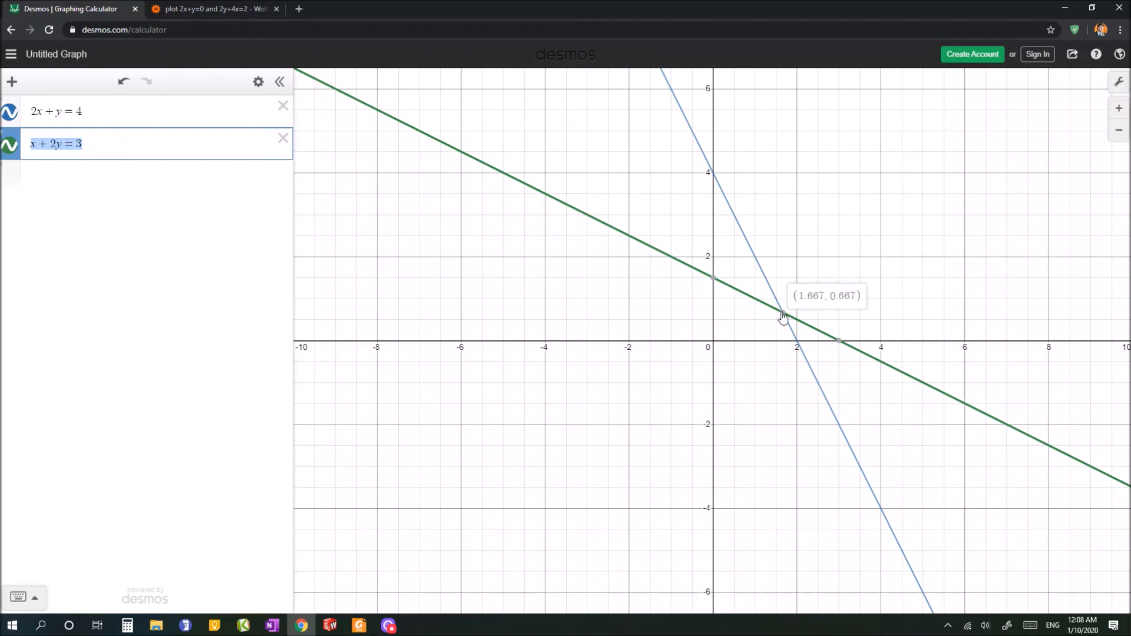
# Step: Switch back to OneNote and copy the objective function Z= x + 0.5 y into the empty space below the separate 2x + y = 4 equation
pyautogui.hotkey('alt', 'Tab')
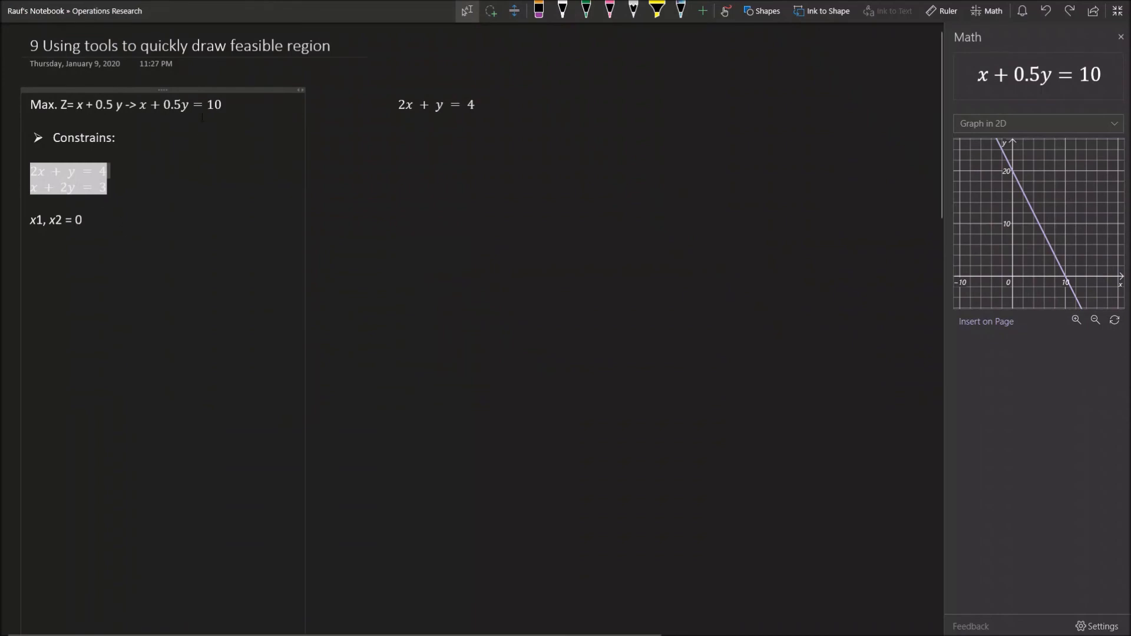
pyautogui.click(228, 107)
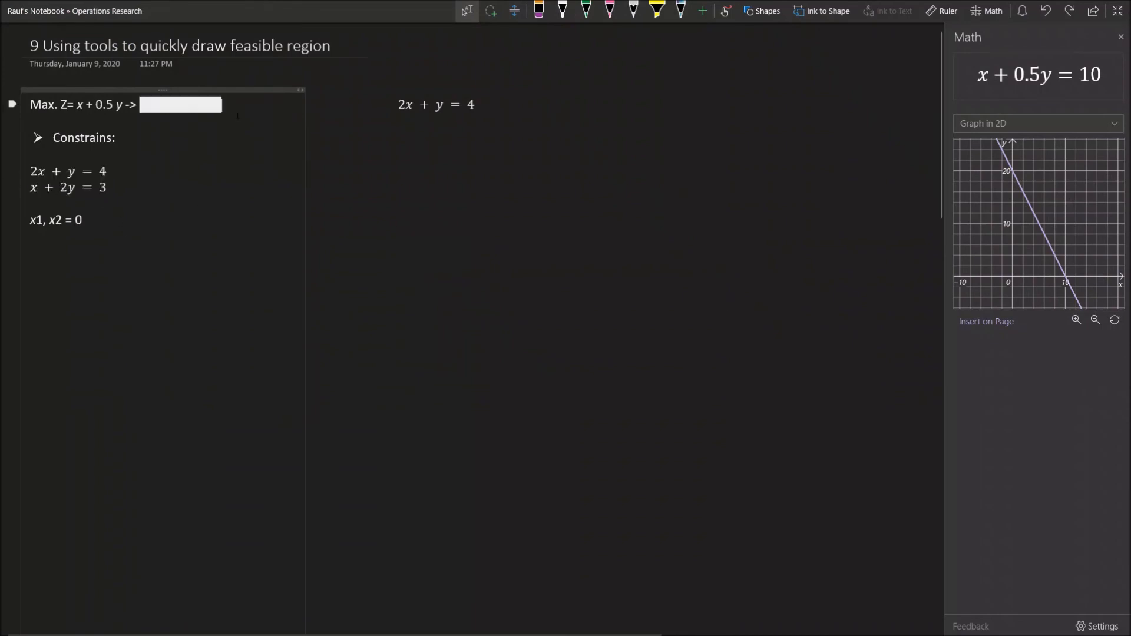
pyautogui.click(228, 120)
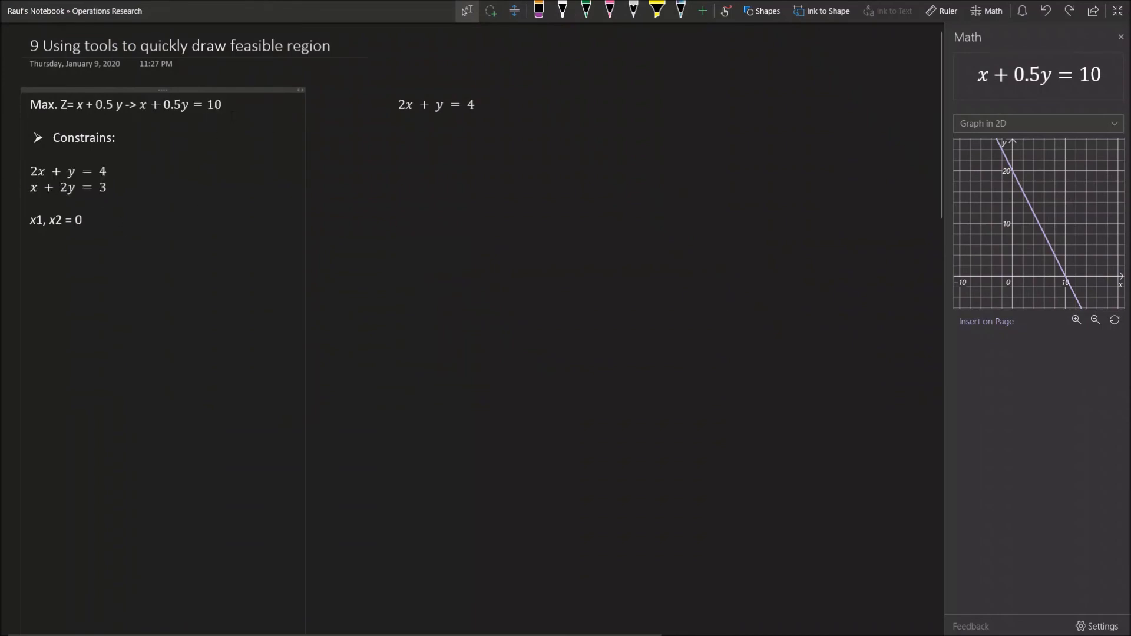
pyautogui.moveTo(126, 105); pyautogui.dragTo(58, 105)
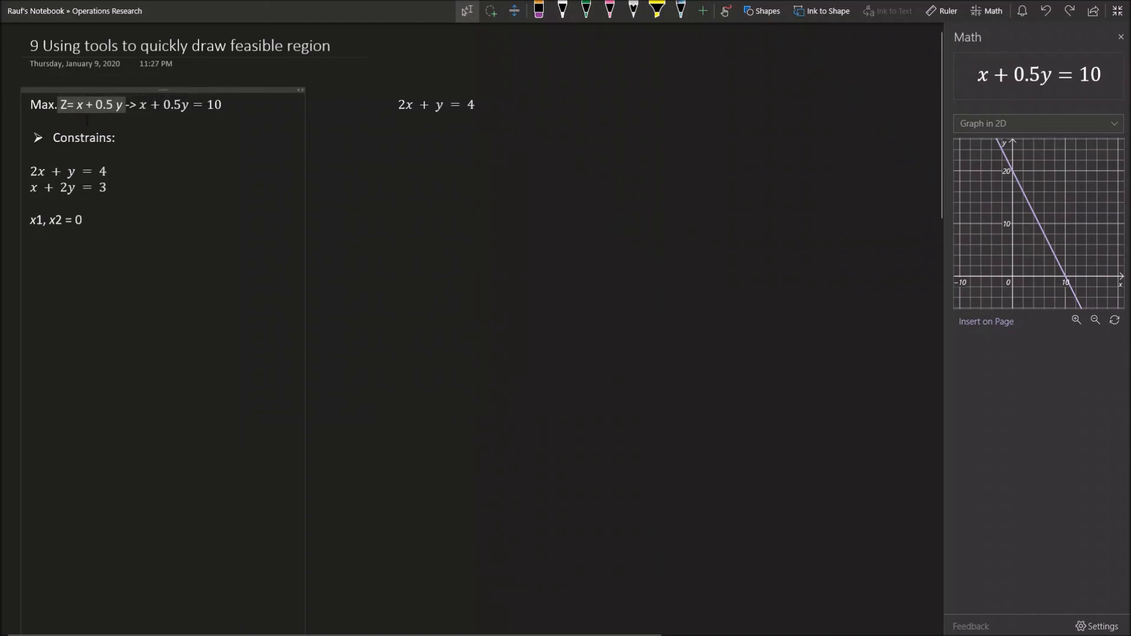
pyautogui.click(396, 240)
pyautogui.hotkey('ctrl', 'v')
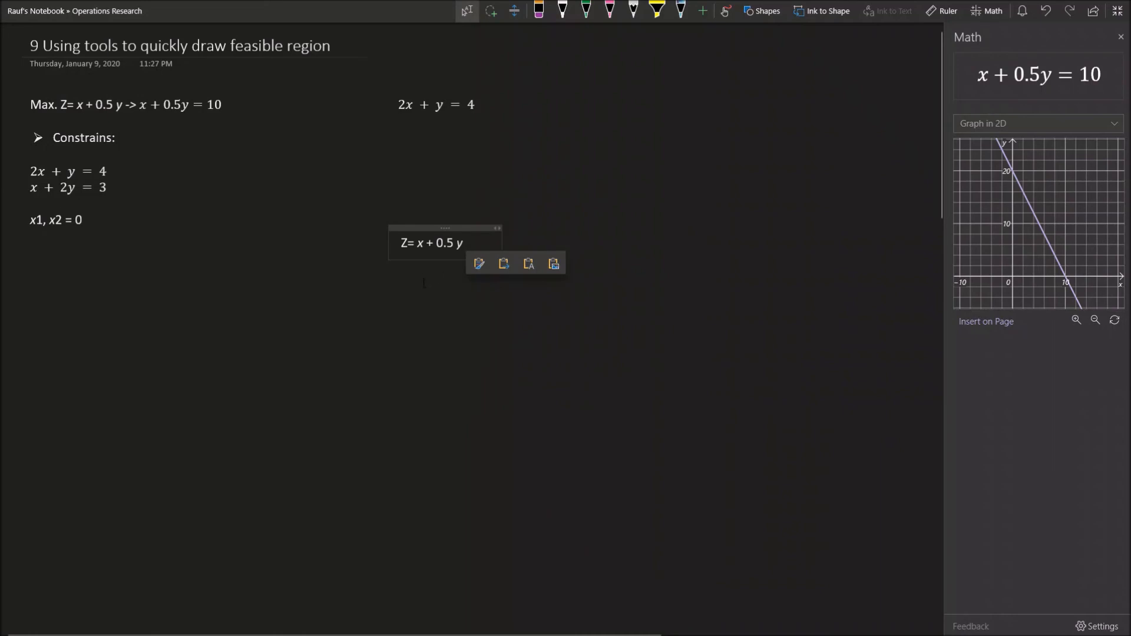
# Step: Below the copied objective function, add the point (1.6, 0.6) and the substitution Z= 1.6+0.5*0.6
pyautogui.press('Return')
pyautogui.write('(')
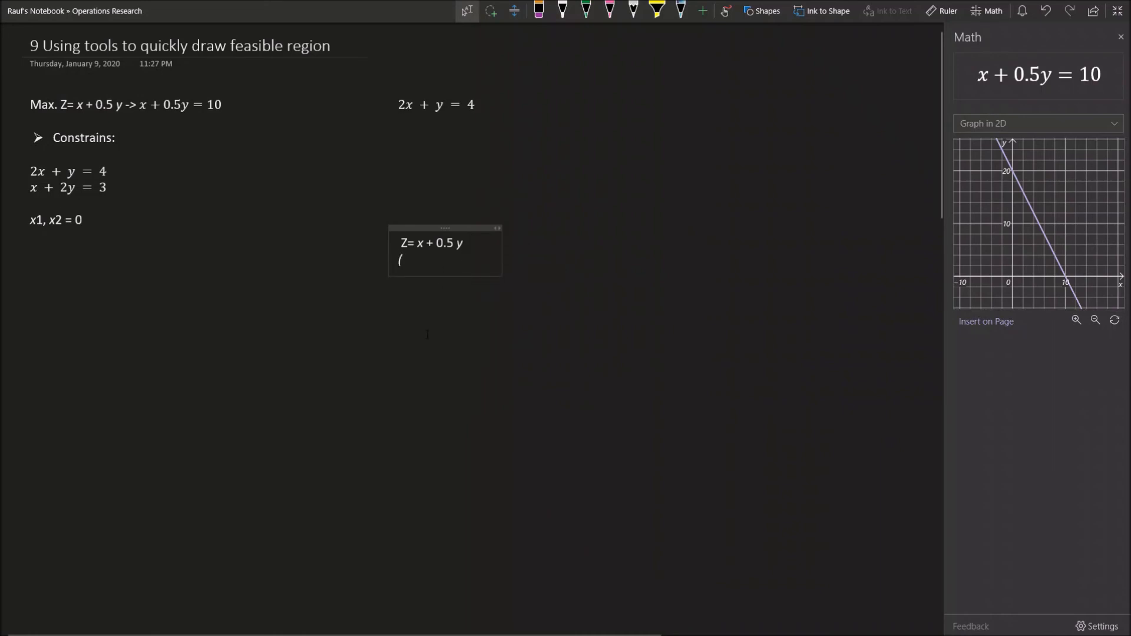
pyautogui.write('1.6')
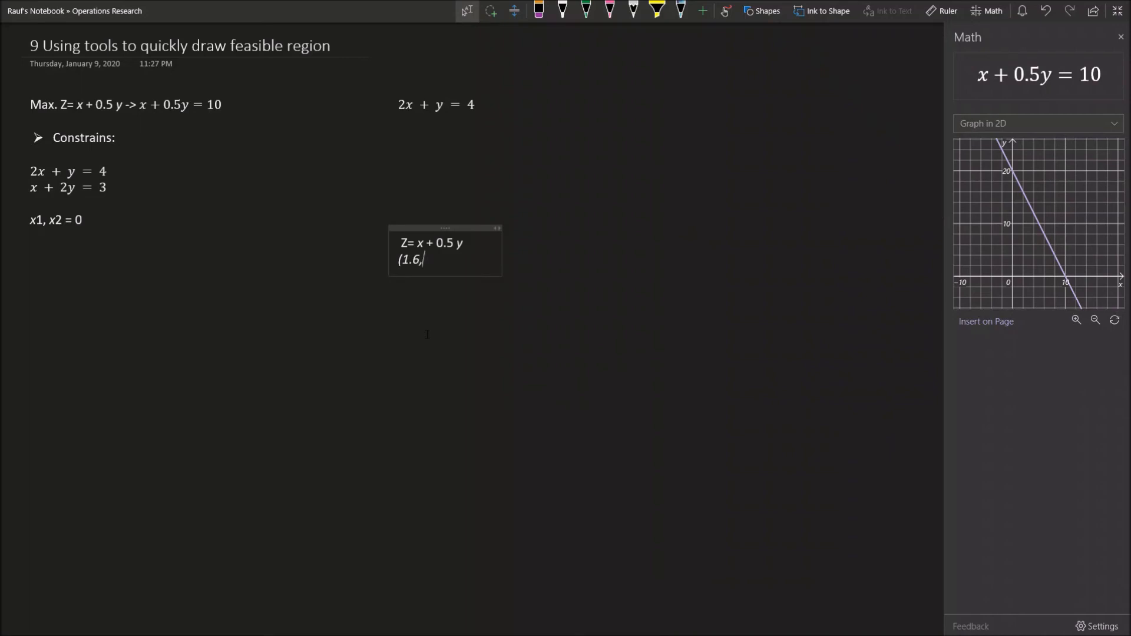
pyautogui.write(', 0.6)')
pyautogui.press('Return')
pyautogui.write('Z= 1.6')
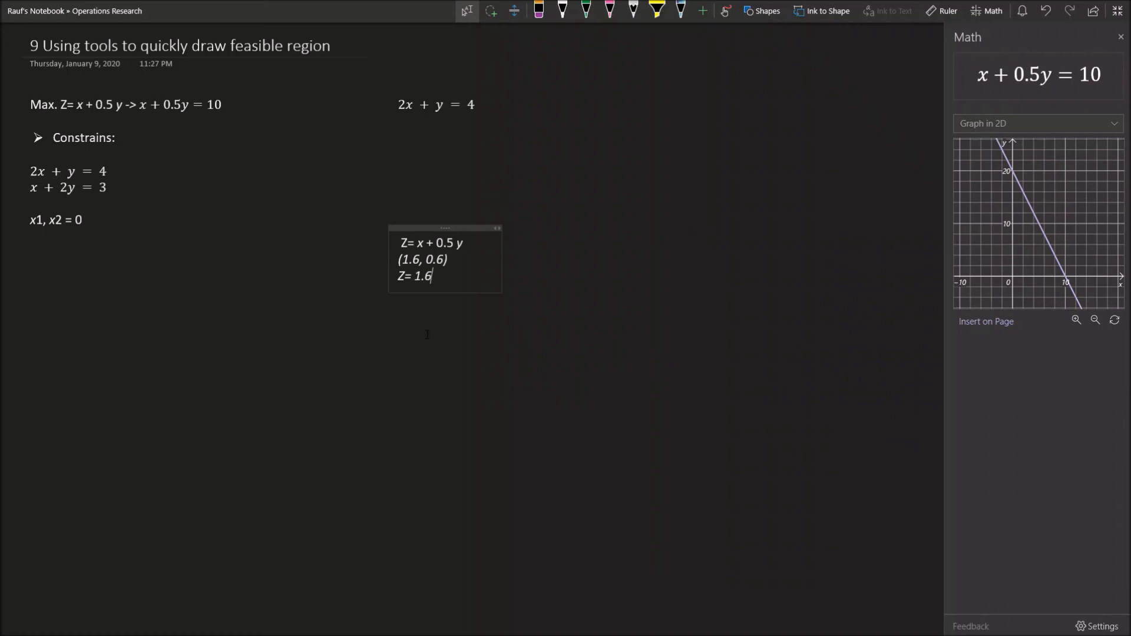
pyautogui.write('=0.5*0.6')
pyautogui.moveTo(432, 275); pyautogui.dragTo(439, 274)
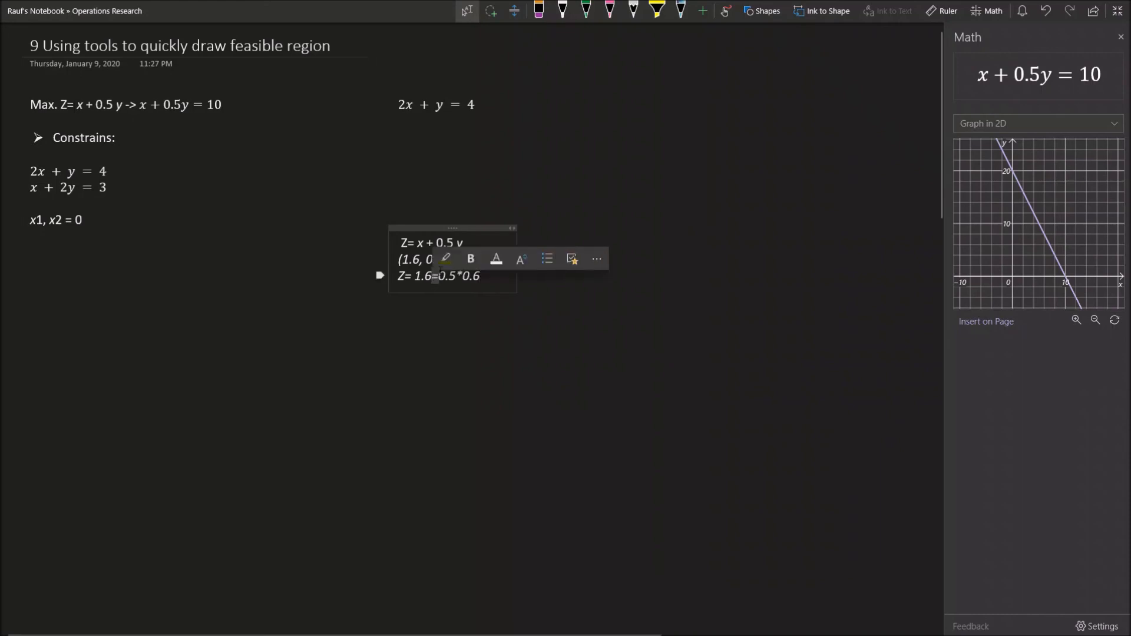
pyautogui.write('+')
pyautogui.click(507, 270)
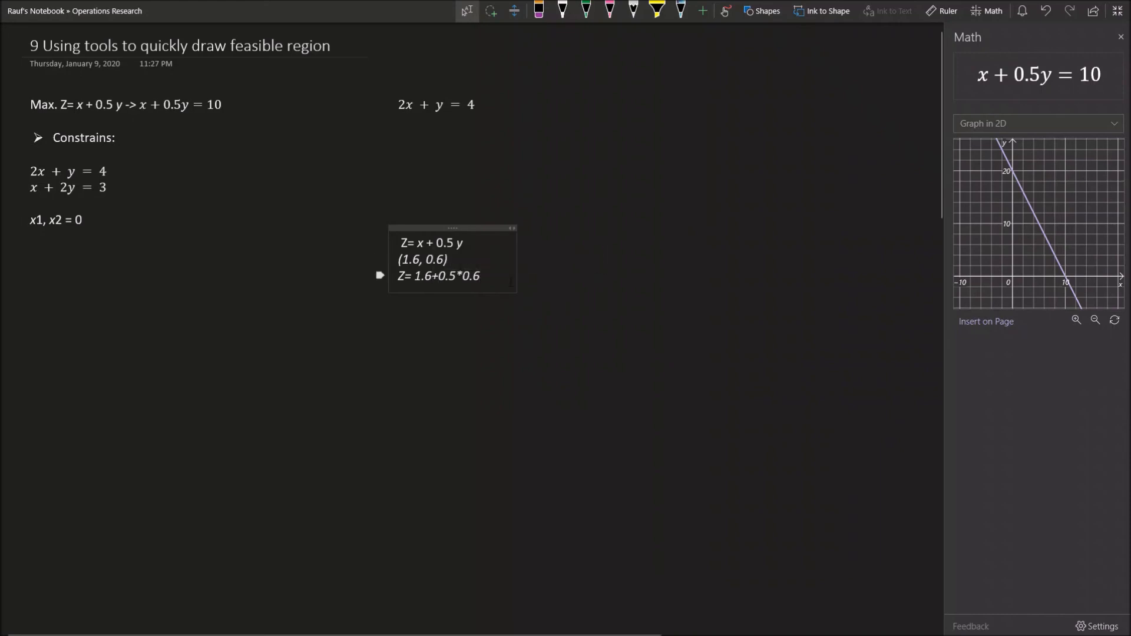
# Step: Add the line Z=1.9=x+0.5y under the substitution
pyautogui.press('Return')
pyautogui.write('Z=')
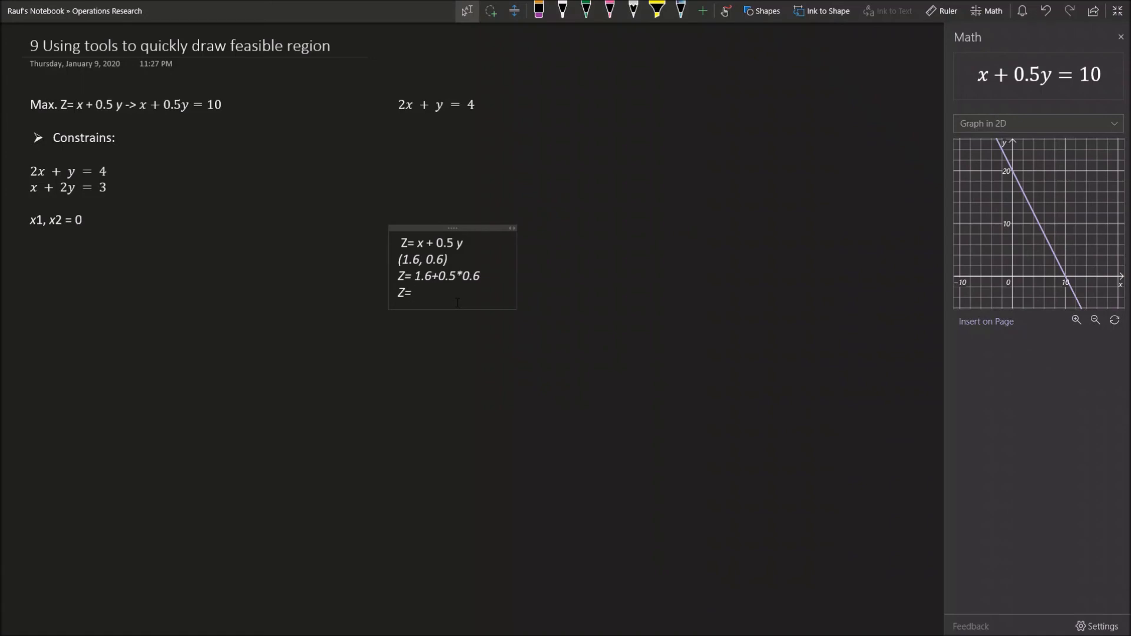
pyautogui.write('1.9=x')
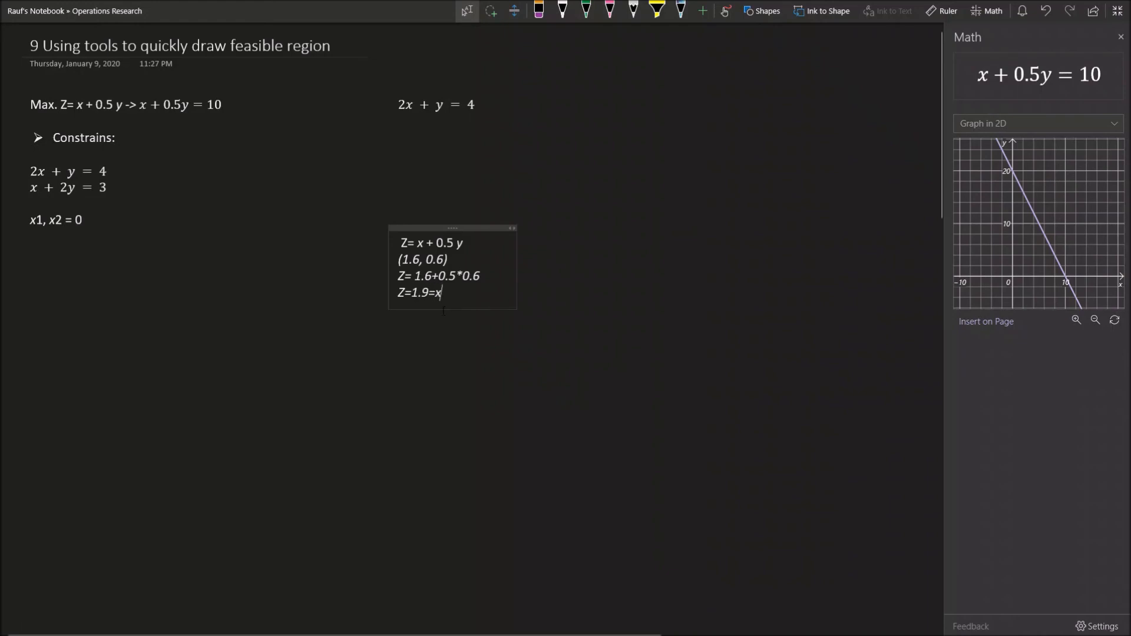
pyautogui.write('+0.5y')
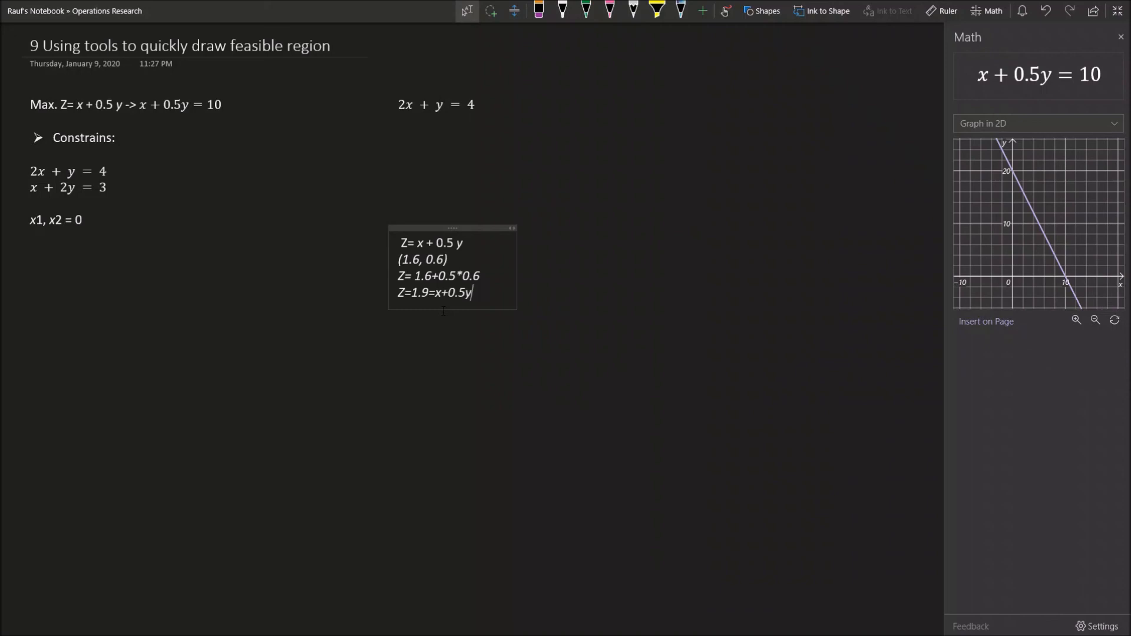
# Step: Copy 1.9=x+0.5y from the note into Desmos as a third expression and examine its line near the constraints' intersection
pyautogui.moveTo(472, 293); pyautogui.dragTo(415, 293)
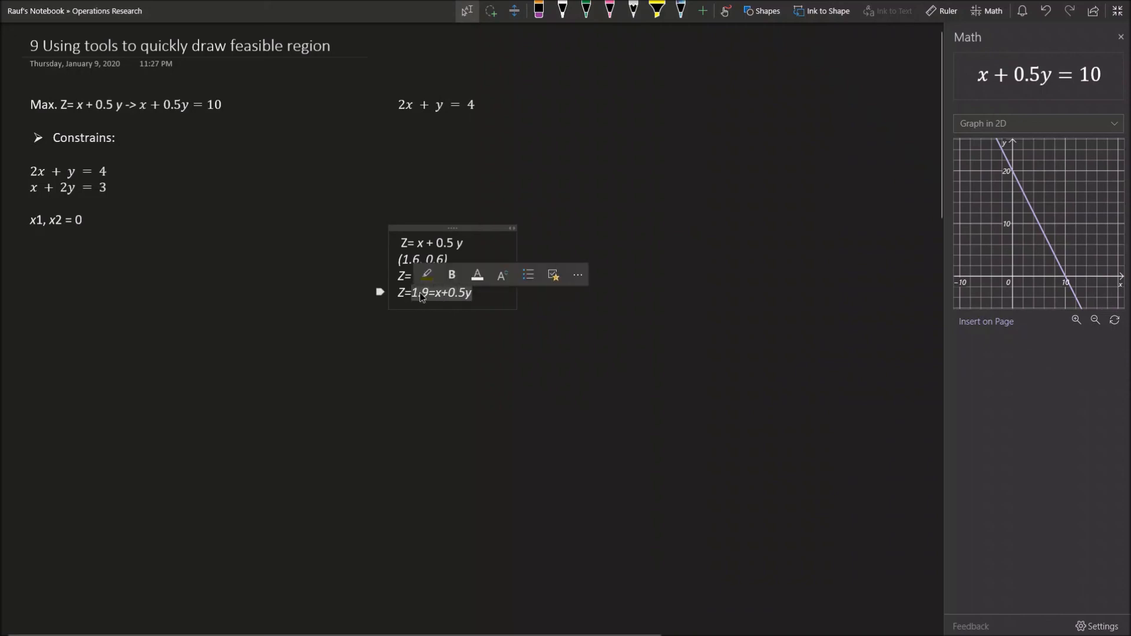
pyautogui.rightClick(422, 294)
pyautogui.click(452, 325)
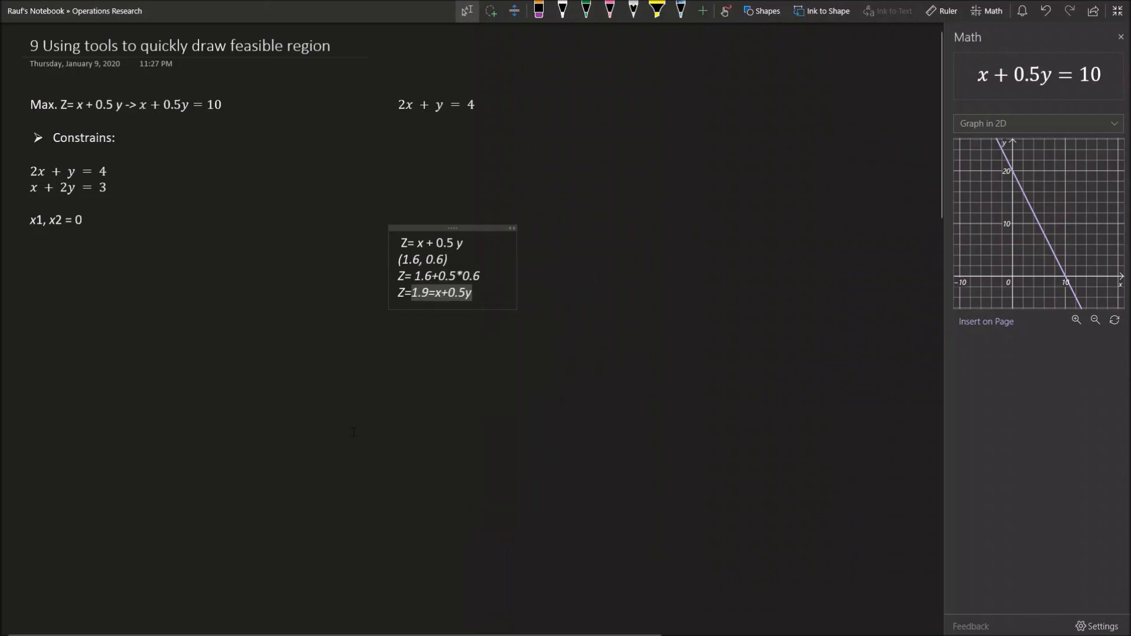
pyautogui.hotkey('alt', 'Tab')
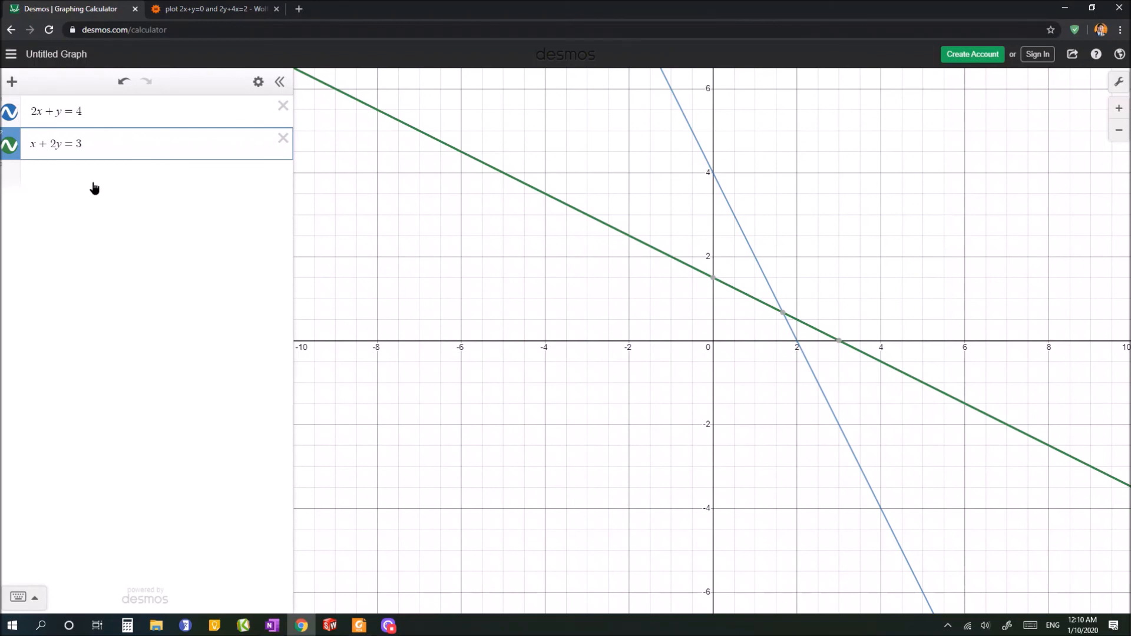
pyautogui.click(94, 184)
pyautogui.hotkey('ctrl', 'v')
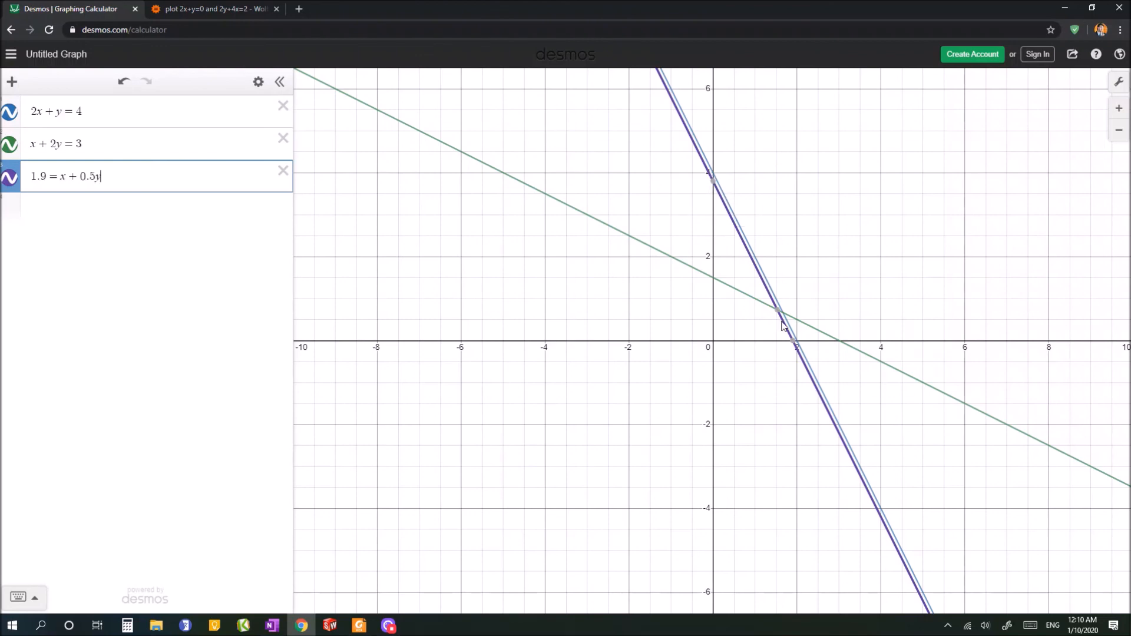
pyautogui.scroll(1, 702, 162)
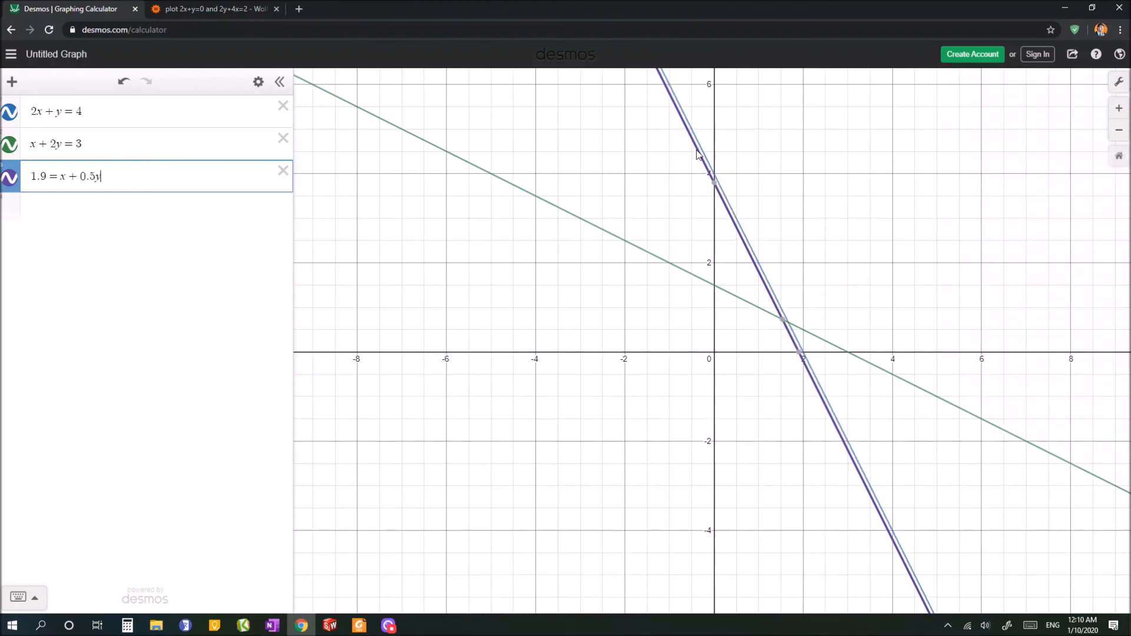
pyautogui.scroll(3, 777, 320)
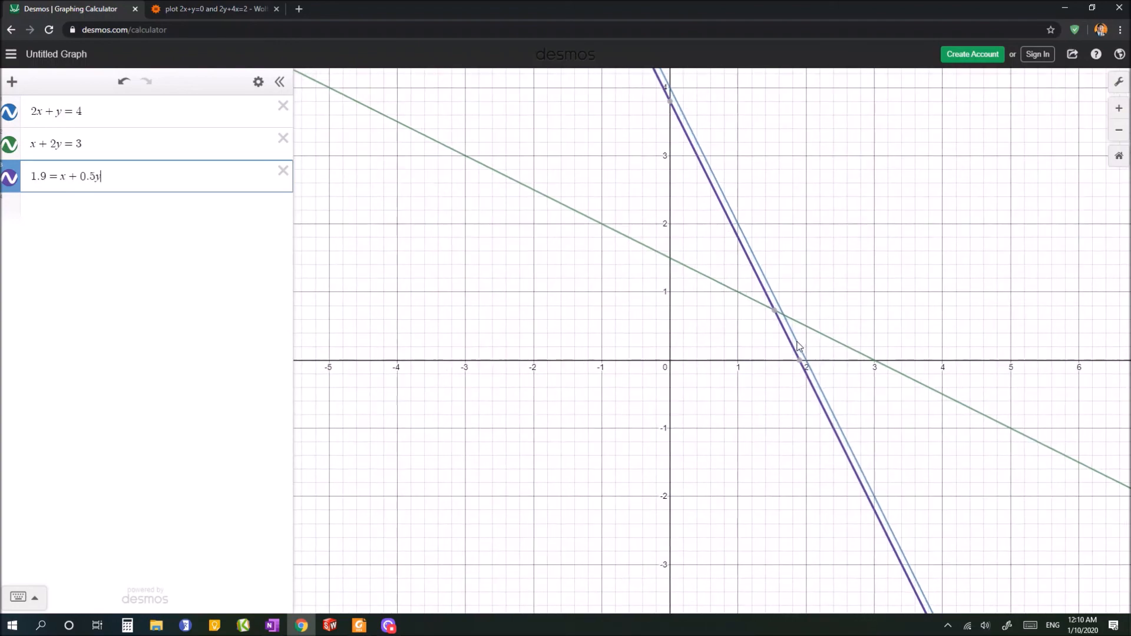
pyautogui.scroll(3, 777, 336)
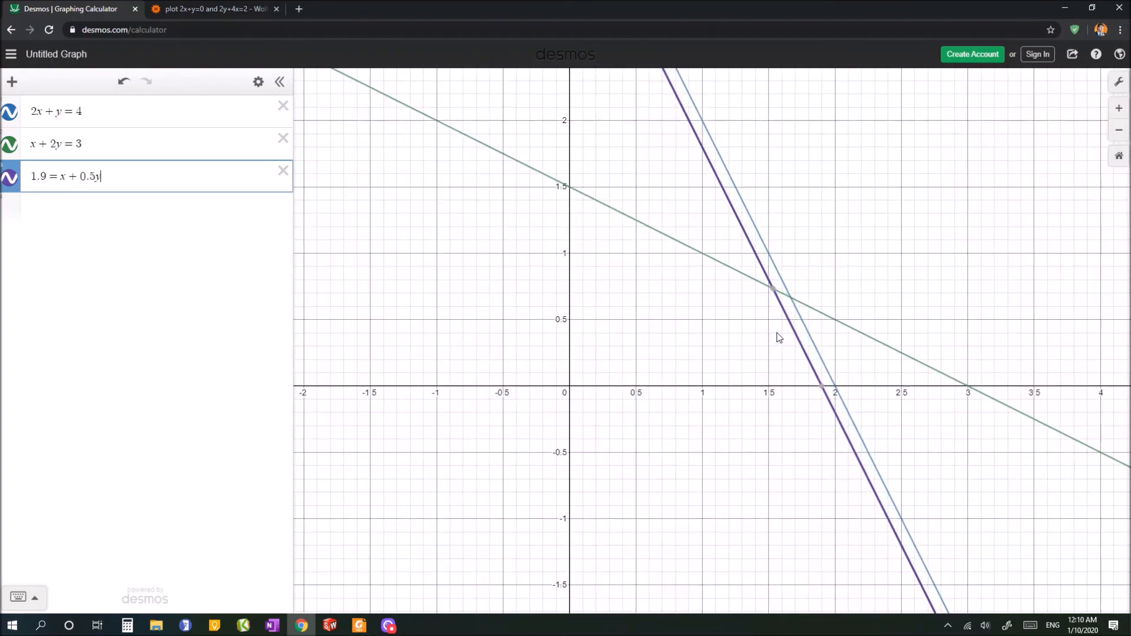
pyautogui.scroll(-1, 779, 337)
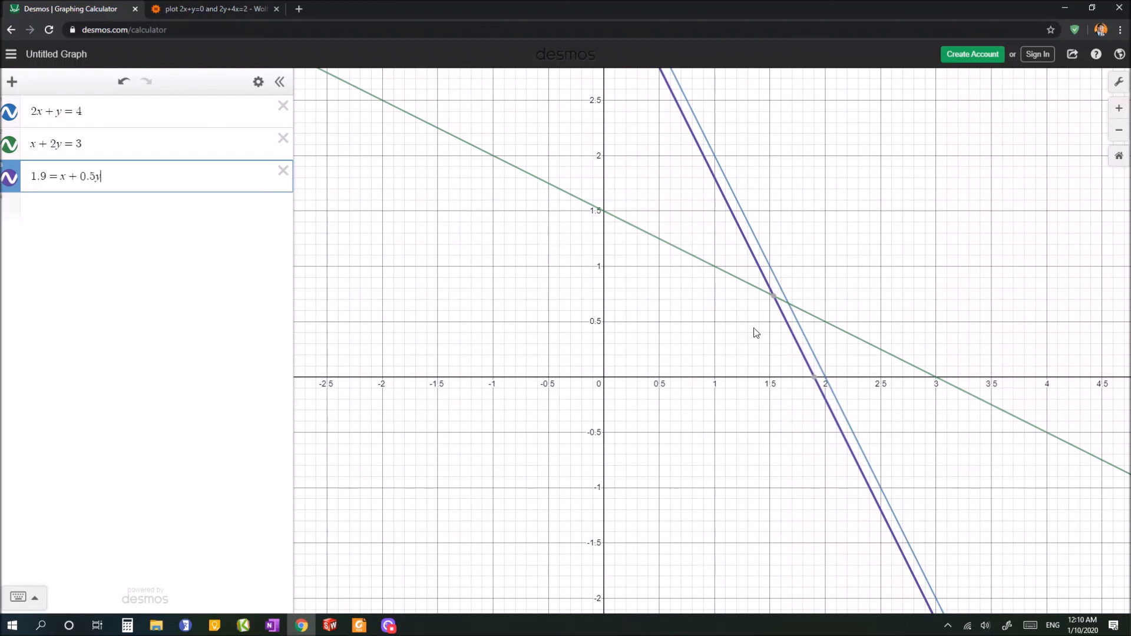
pyautogui.moveTo(773, 301)
# Step: Switch to WolframAlpha and run the query "plot x+2y=2 and x+4y=5"
pyautogui.click(189, 8)
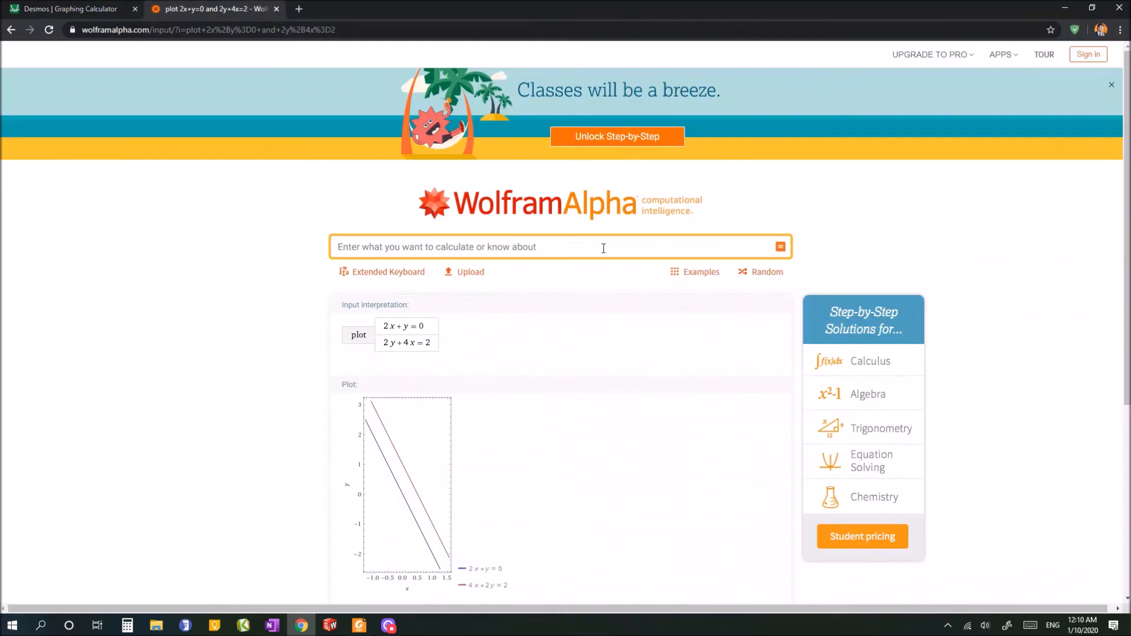
pyautogui.write('plot')
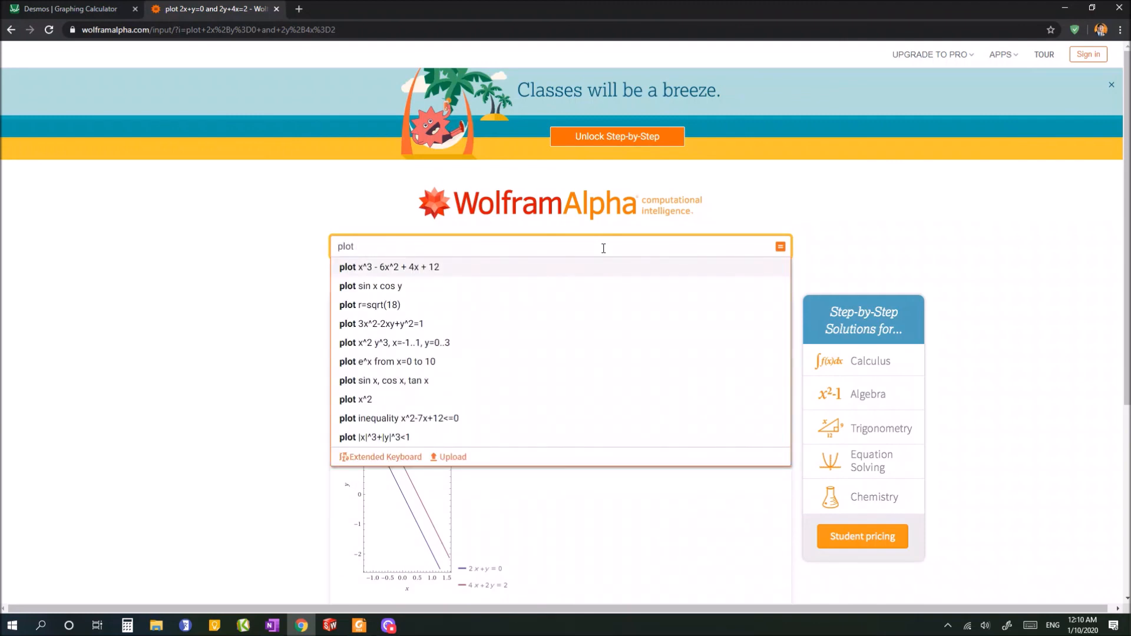
pyautogui.write(' x+')
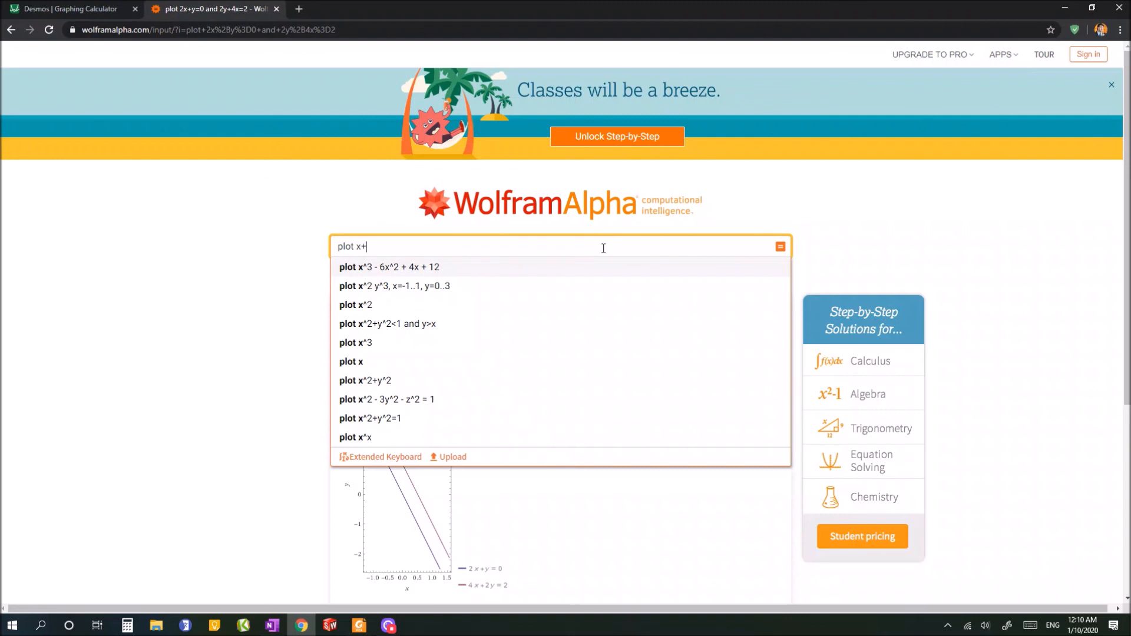
pyautogui.write('2y')
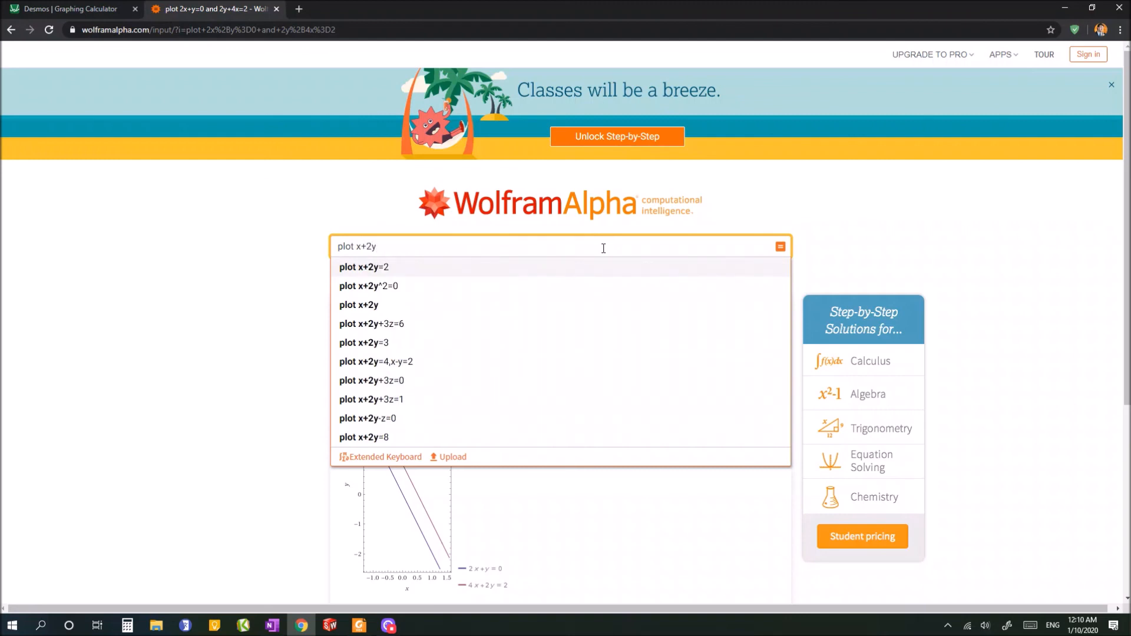
pyautogui.write('=2')
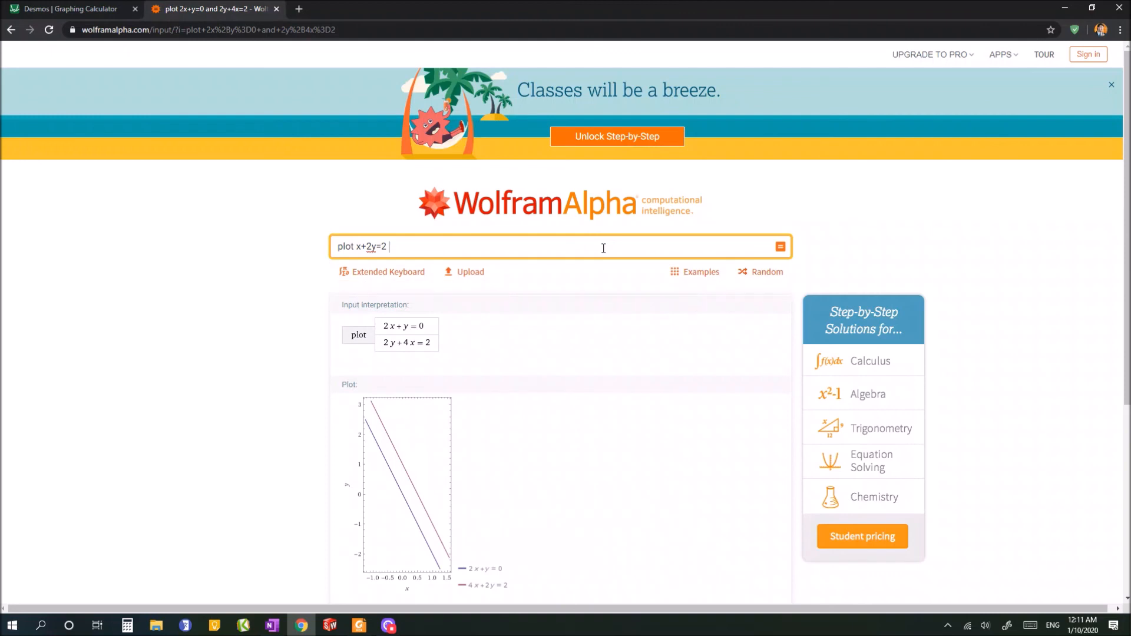
pyautogui.write(' and x+4y=5')
pyautogui.press('Return')
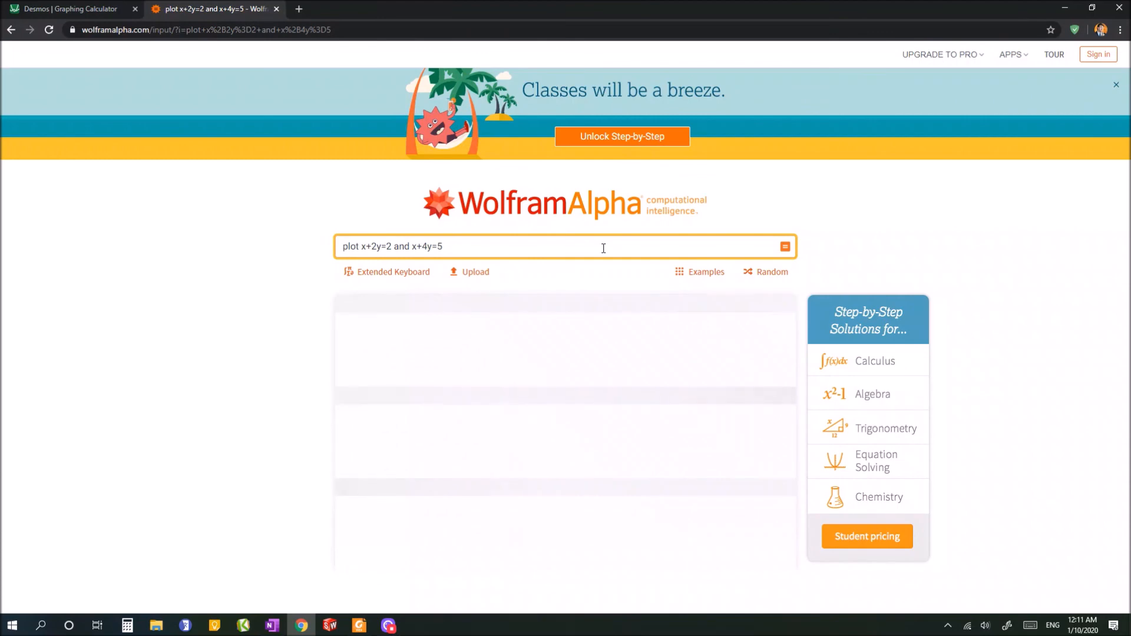
# Step: Examine the implicit plot of x+2y=2 and x+4y=5 around the point where the two lines intersect
pyautogui.scroll(-3, 532, 272)
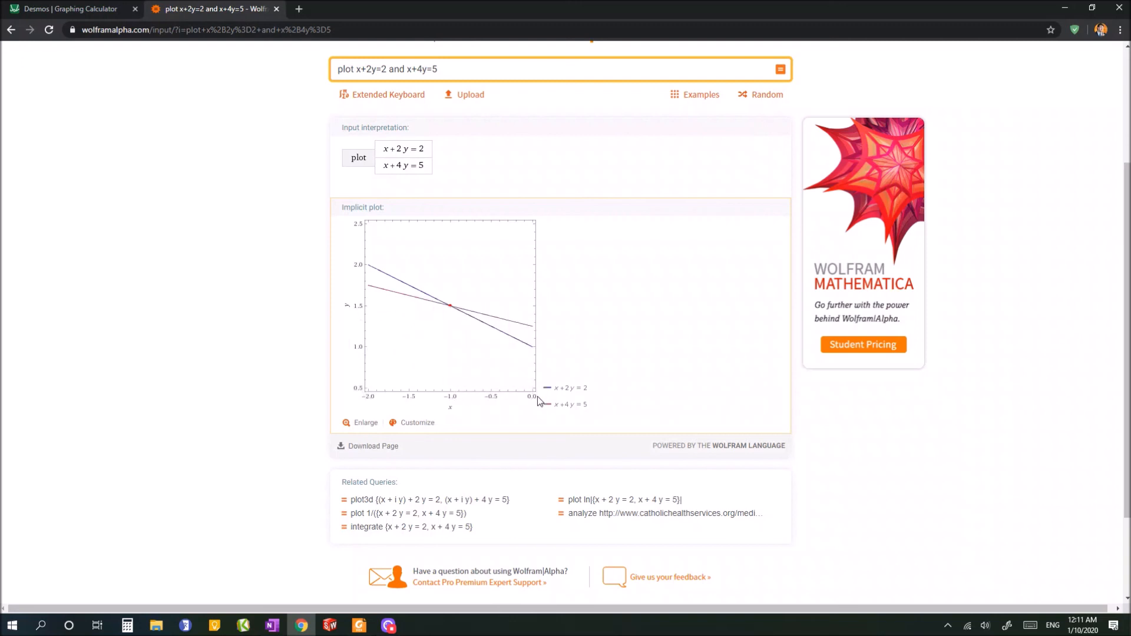
pyautogui.moveTo(451, 308)
pyautogui.scroll(1, 473, 341)
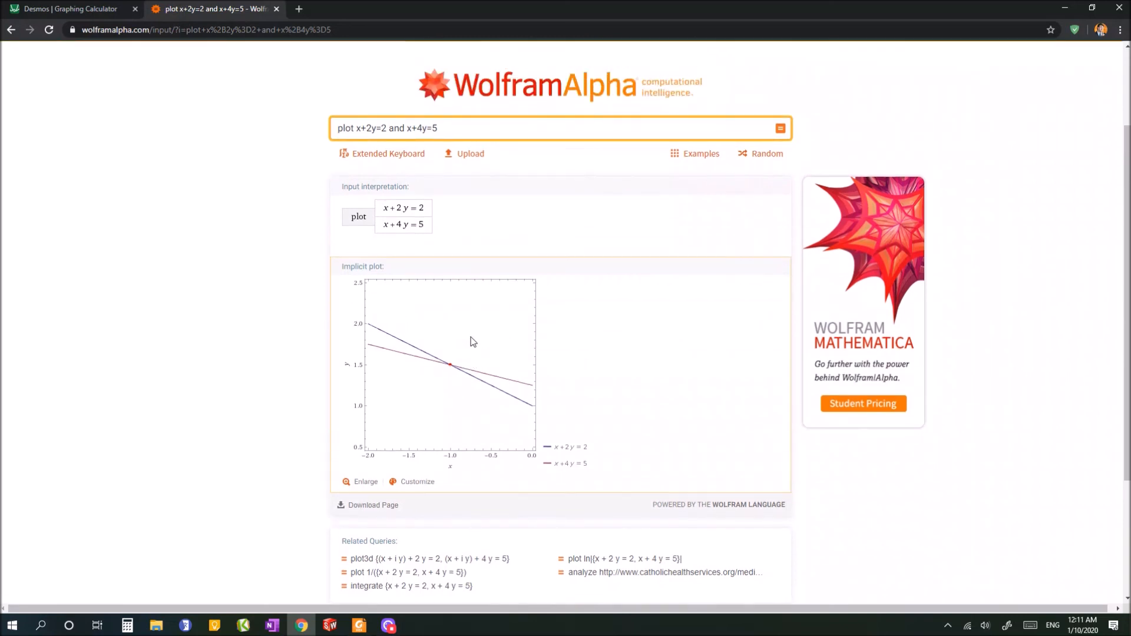
# Step: Return to the Desmos graph and examine the two constraint lines and the objective line around their intersections
pyautogui.click(66, 9)
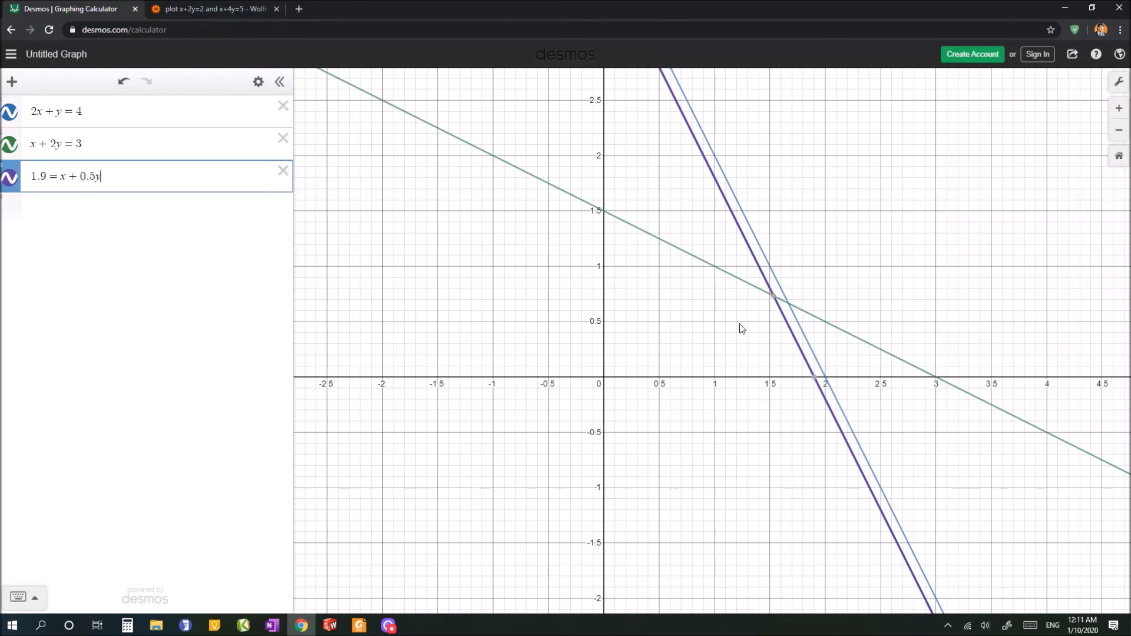
pyautogui.moveTo(538, 410)
pyautogui.mouseDown()
pyautogui.moveTo(669, 322)
pyautogui.moveTo(525, 396)
pyautogui.mouseUp()
pyautogui.scroll(1, 659, 300)
pyautogui.scroll(3, 659, 300)
pyautogui.scroll(-1, 648, 313)
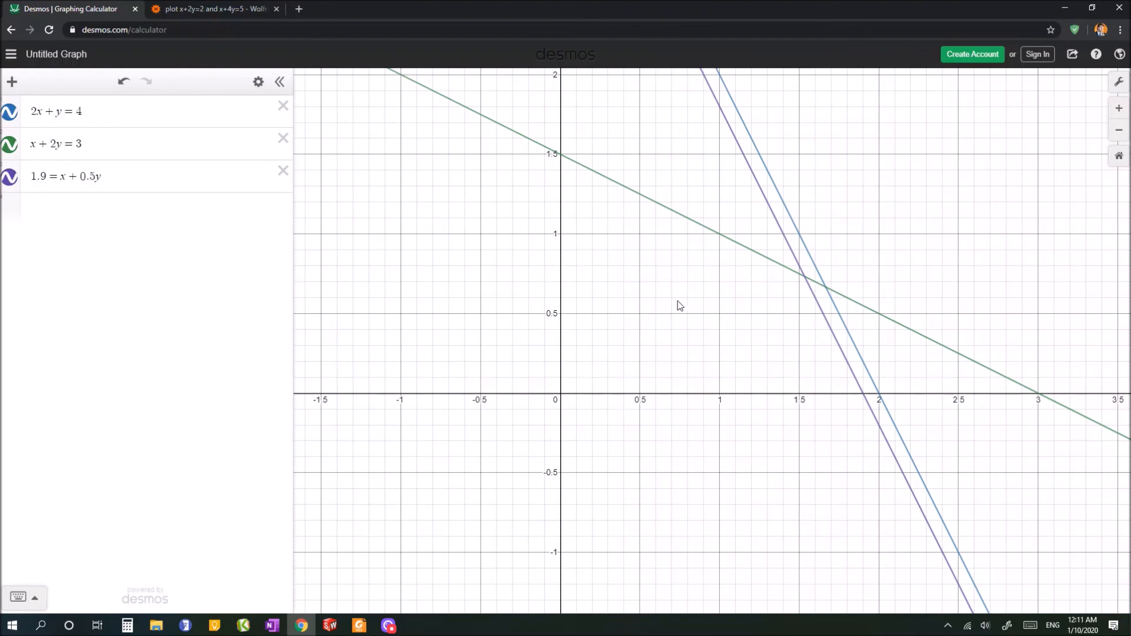
pyautogui.scroll(-3, 648, 299)
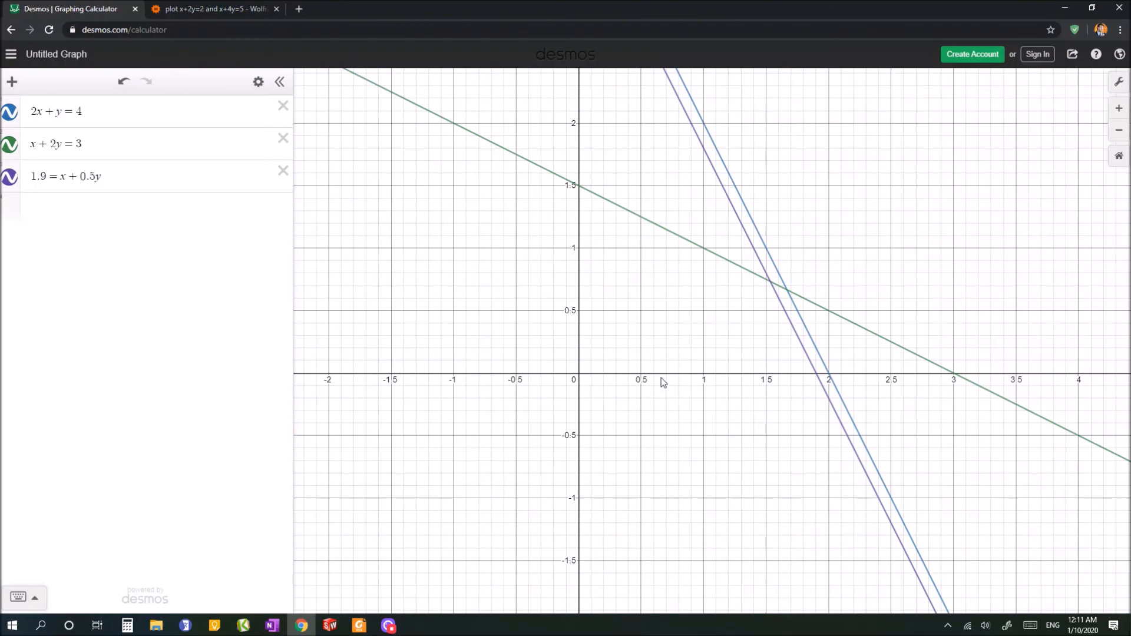
# Step: Switch to the OneNote page with the linear programming problem and close its Math tool
pyautogui.hotkey('alt', 'Tab')
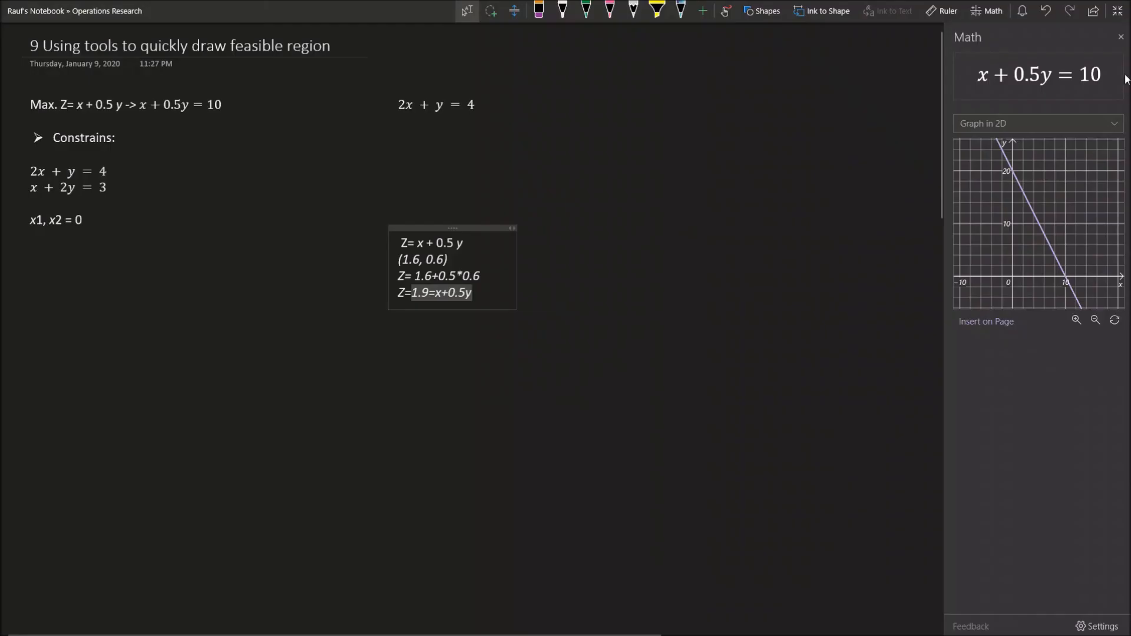
pyautogui.click(1116, 36)
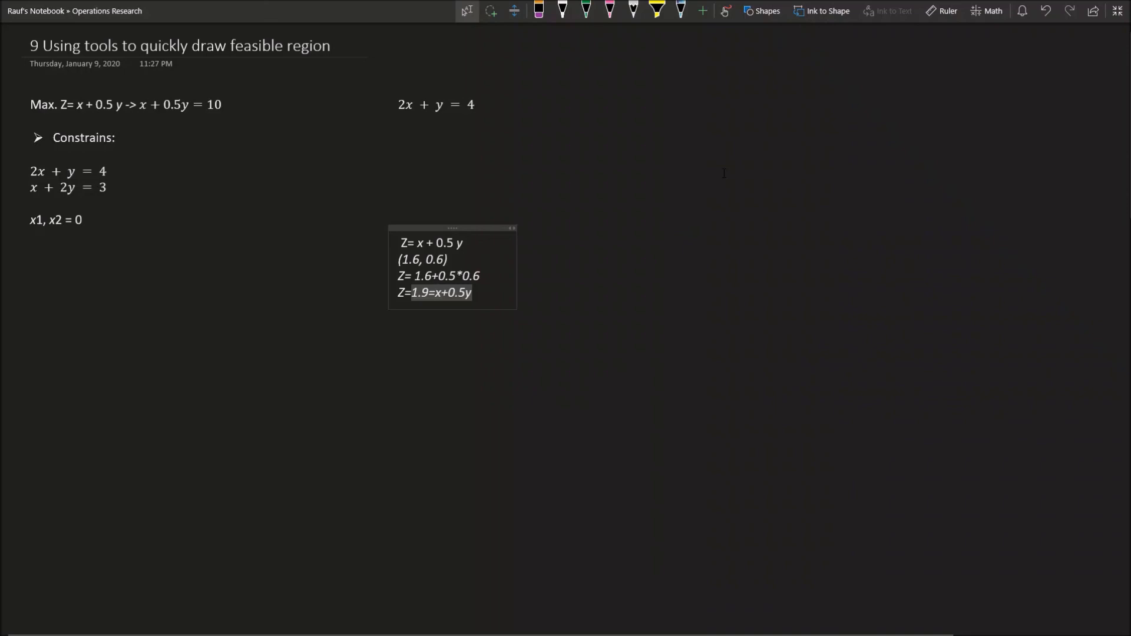
pyautogui.scroll(-3, 724, 173)
pyautogui.scroll(3, 721, 204)
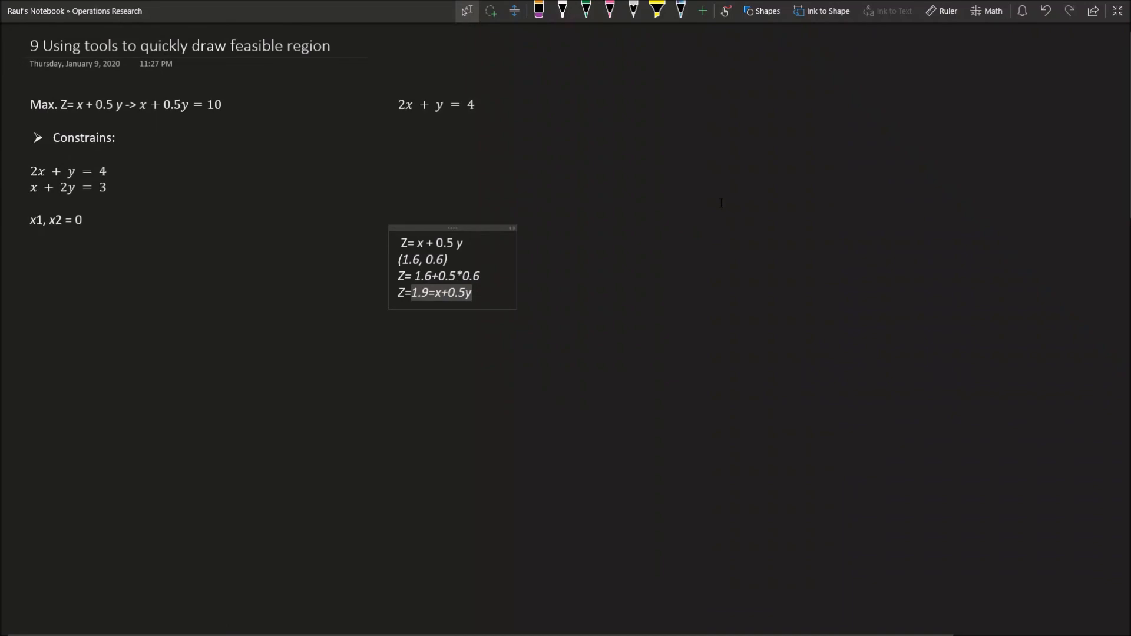